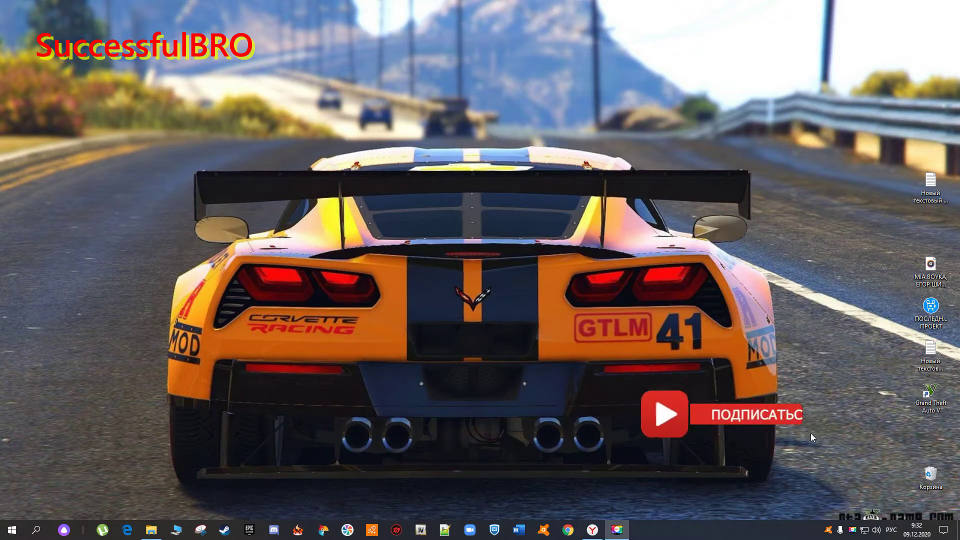
Download the free Malwarebytes for Windows installer in the browser and save it as MBSetup in the Загрузки folder on drive D.
{"action": "left_click", "coordinate": [593, 531]}
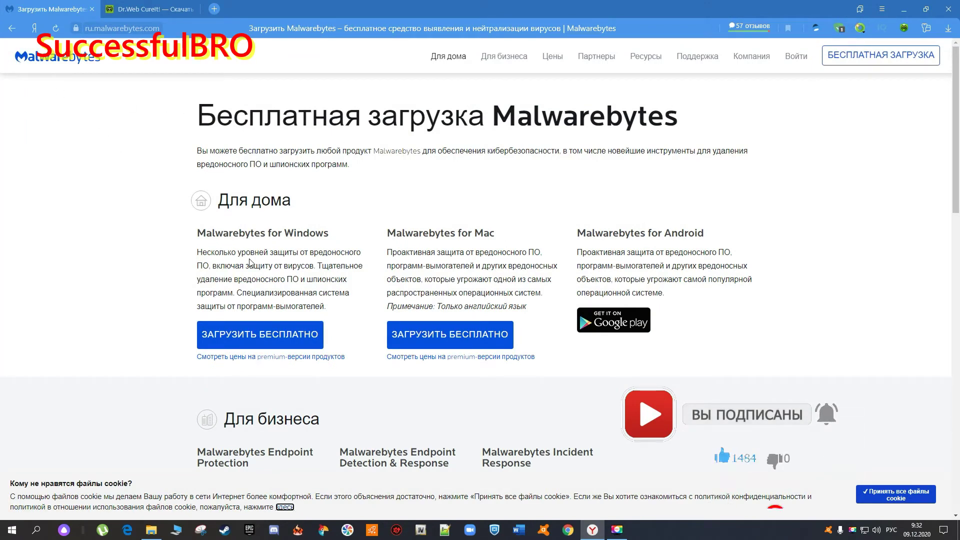
{"action": "left_click", "coordinate": [290, 332]}
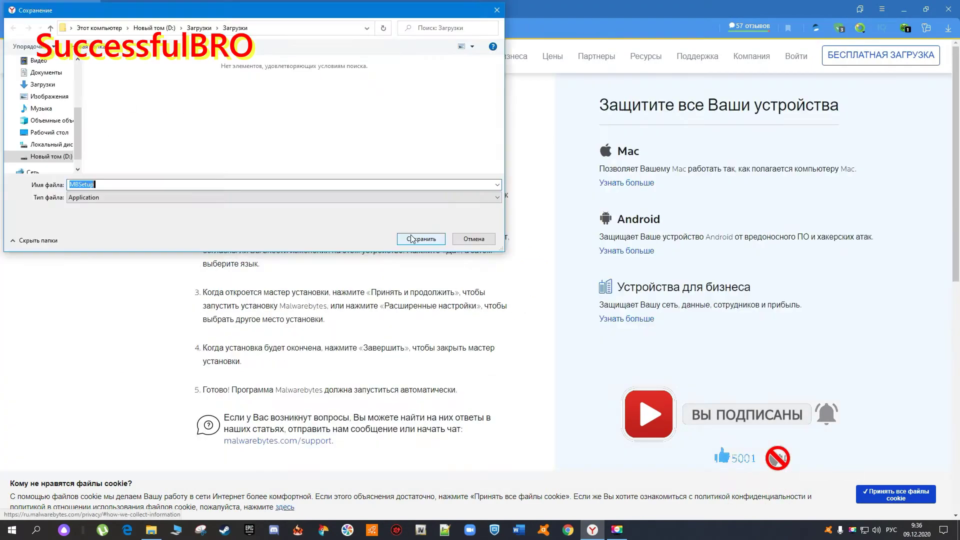
{"action": "left_click", "coordinate": [414, 237]}
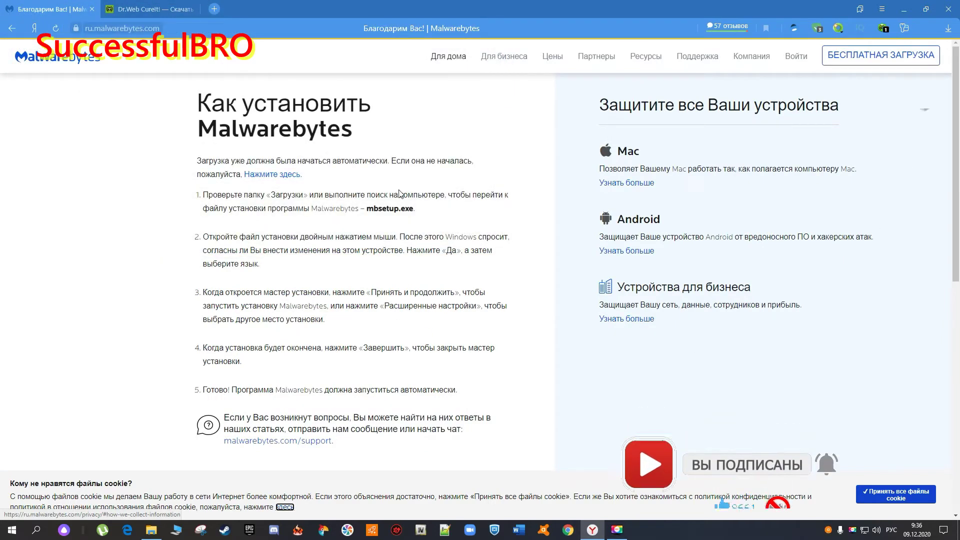
Download Dr.Web CureIt! from its free download page, save the file, and return to the desktop.
{"action": "left_click", "coordinate": [155, 10]}
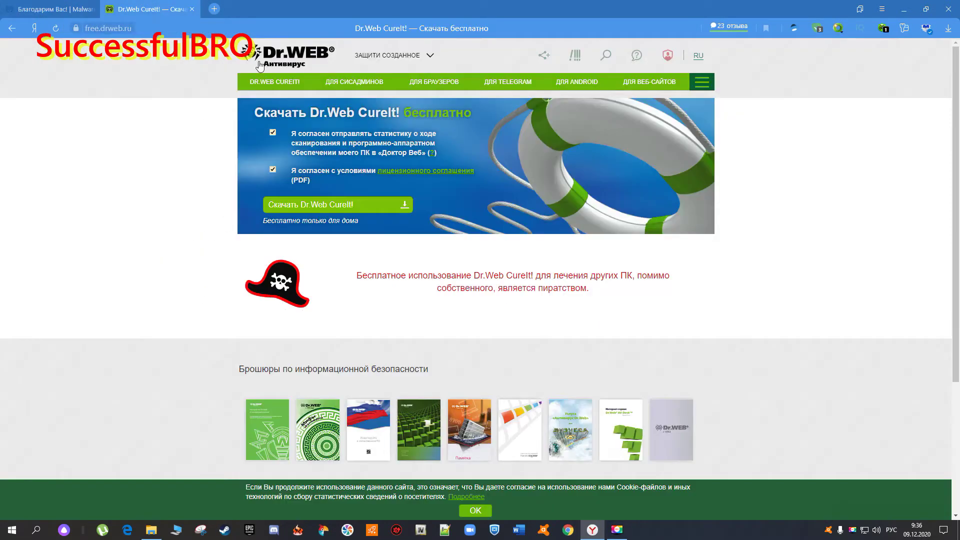
{"action": "left_click", "coordinate": [345, 207]}
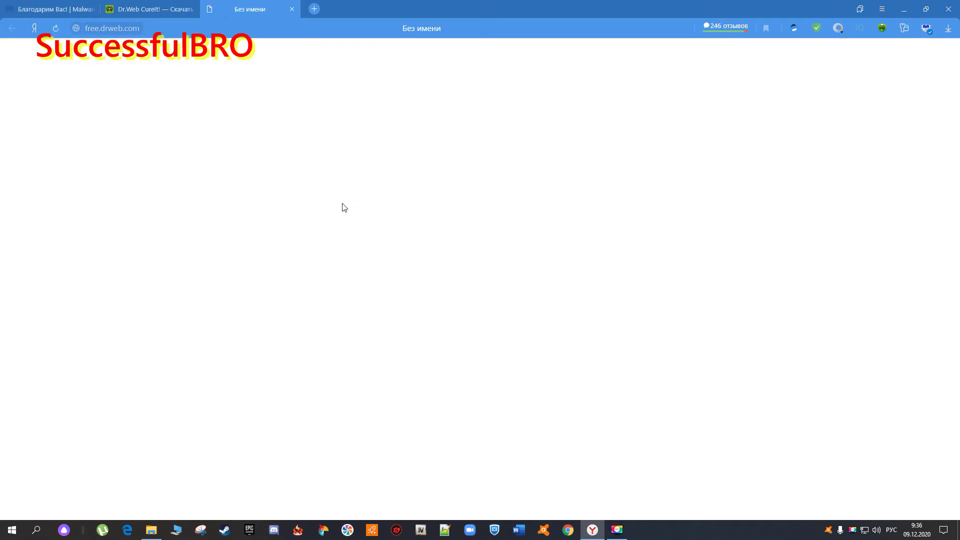
{"action": "left_click", "coordinate": [423, 242]}
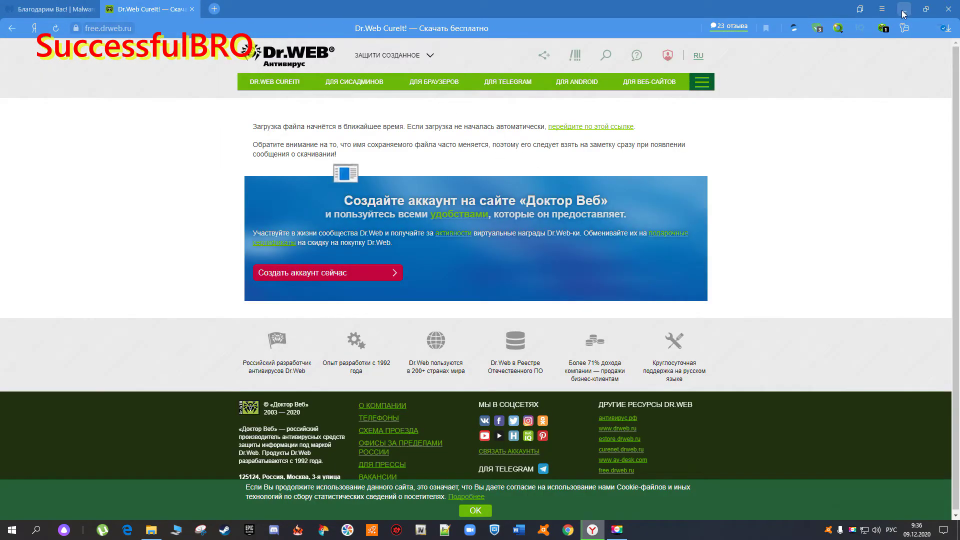
{"action": "key", "text": "super+d"}
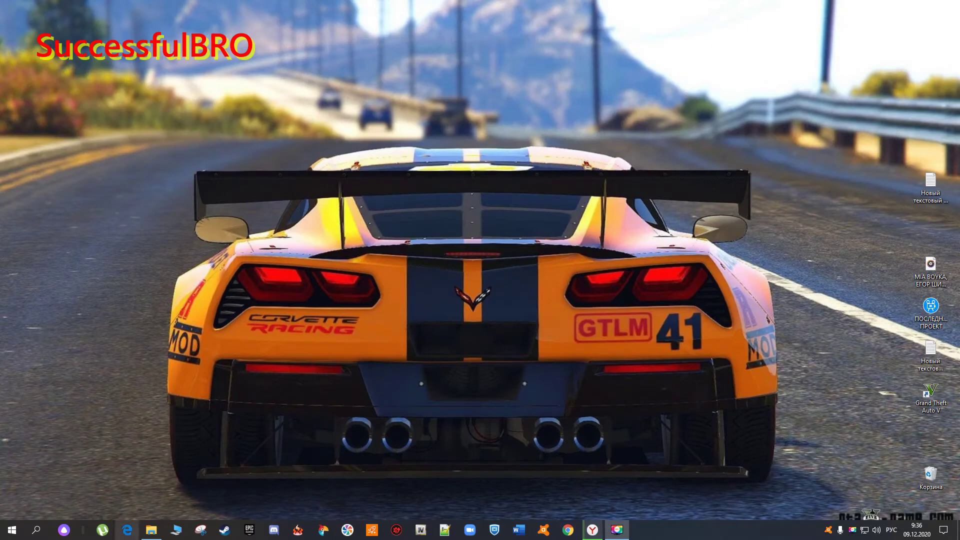
Run MBSetup from the downloads folder in File Explorer as administrator and allow it to make changes.
{"action": "left_click", "coordinate": [151, 530]}
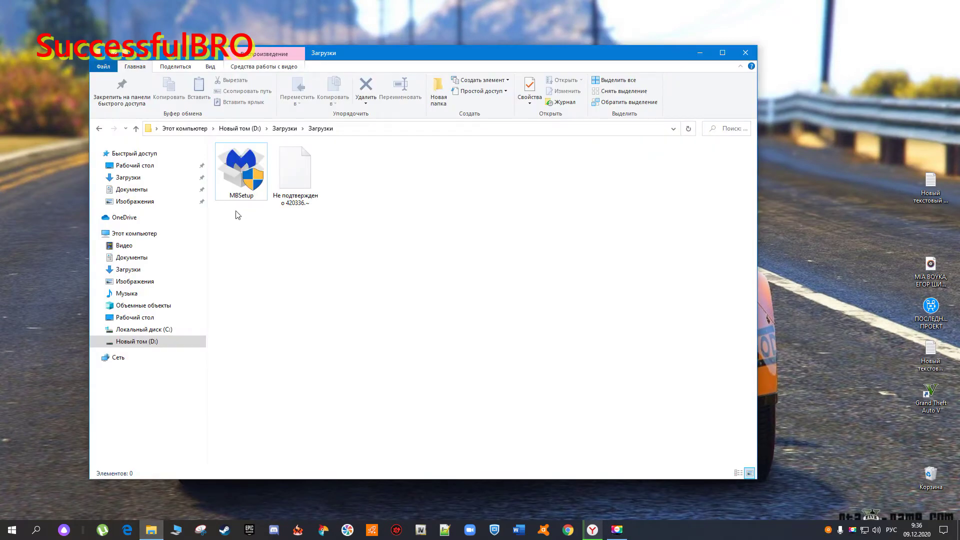
{"action": "left_click", "coordinate": [231, 175]}
{"action": "right_click", "coordinate": [232, 175]}
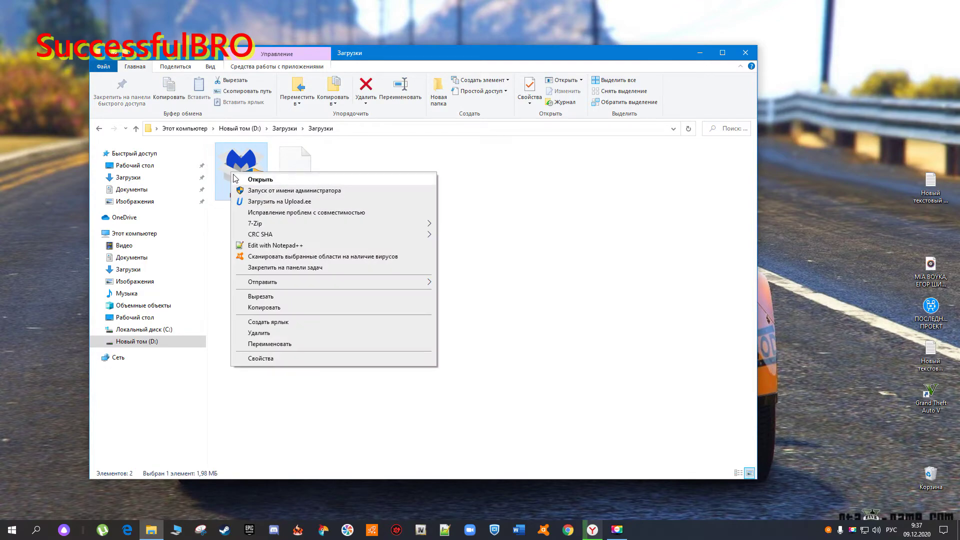
{"action": "left_click", "coordinate": [263, 192]}
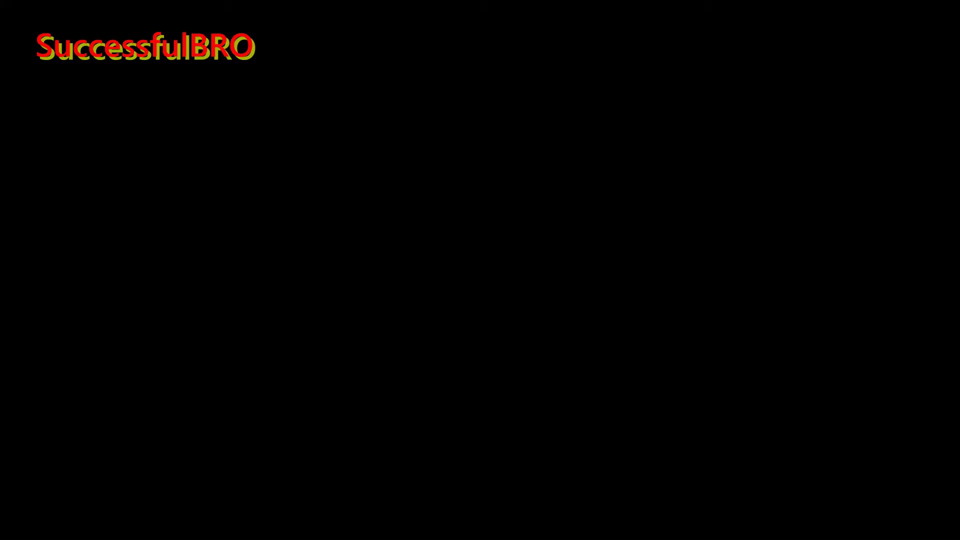
{"action": "left_click", "coordinate": [428, 332]}
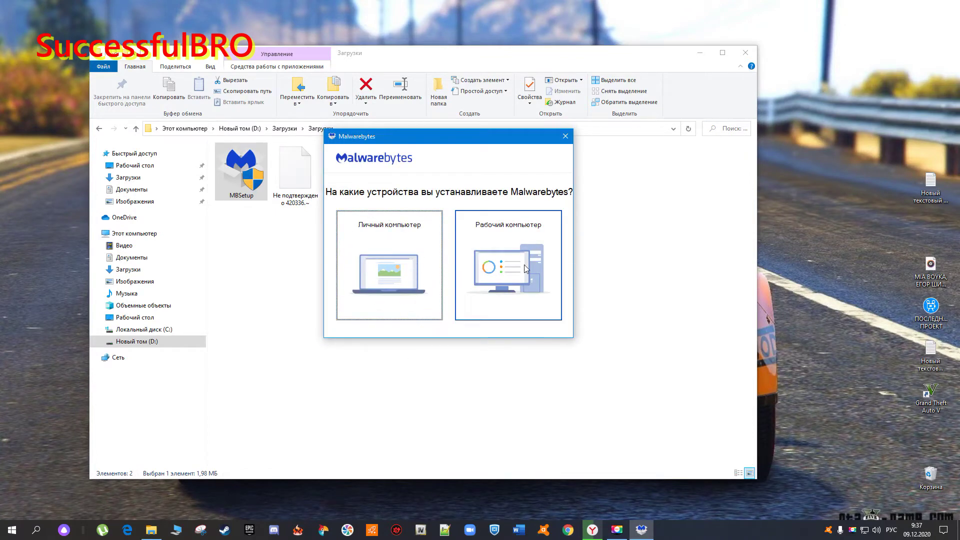
Install Malwarebytes for a work computer (Рабочий компьютер) with the default advanced settings, and proceed past its welcome screen.
{"action": "left_click", "coordinate": [505, 275]}
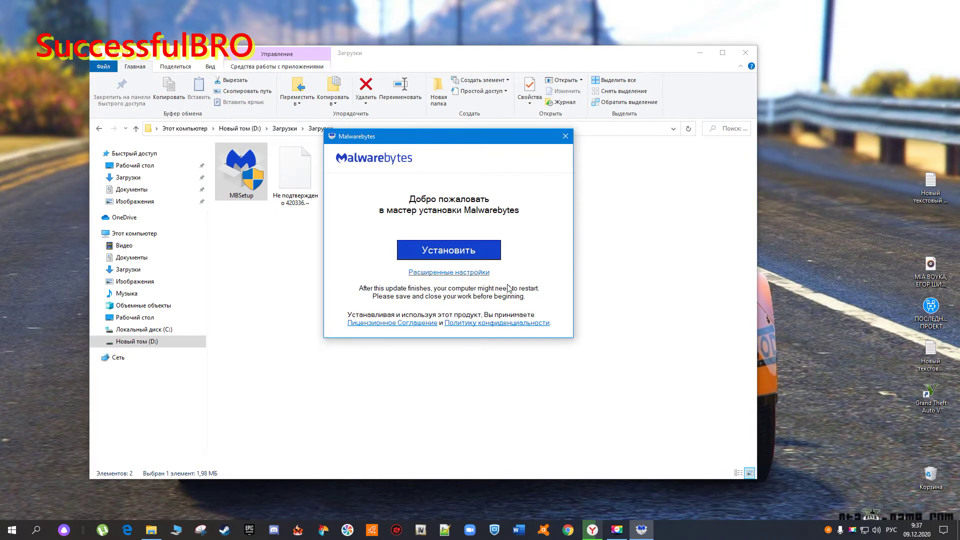
{"action": "left_click", "coordinate": [478, 273]}
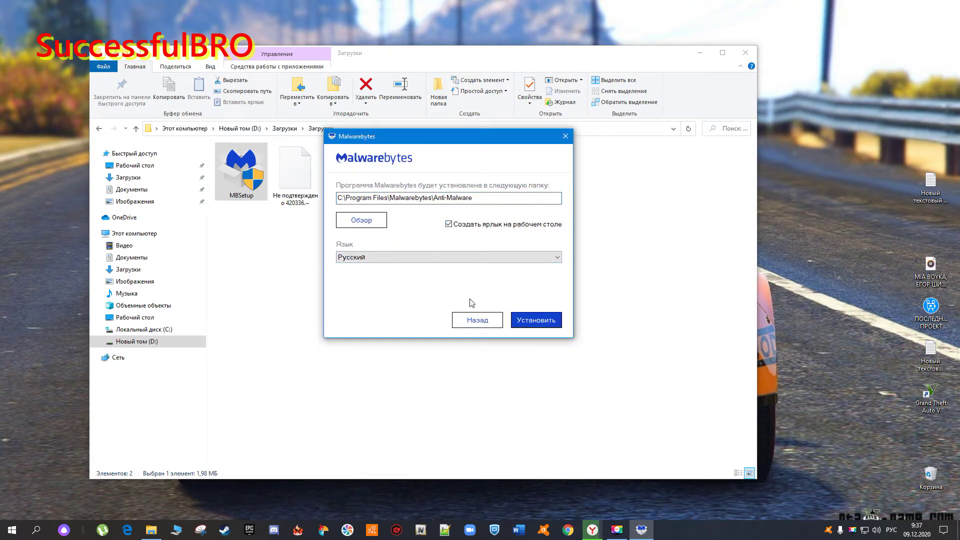
{"action": "left_click", "coordinate": [529, 326]}
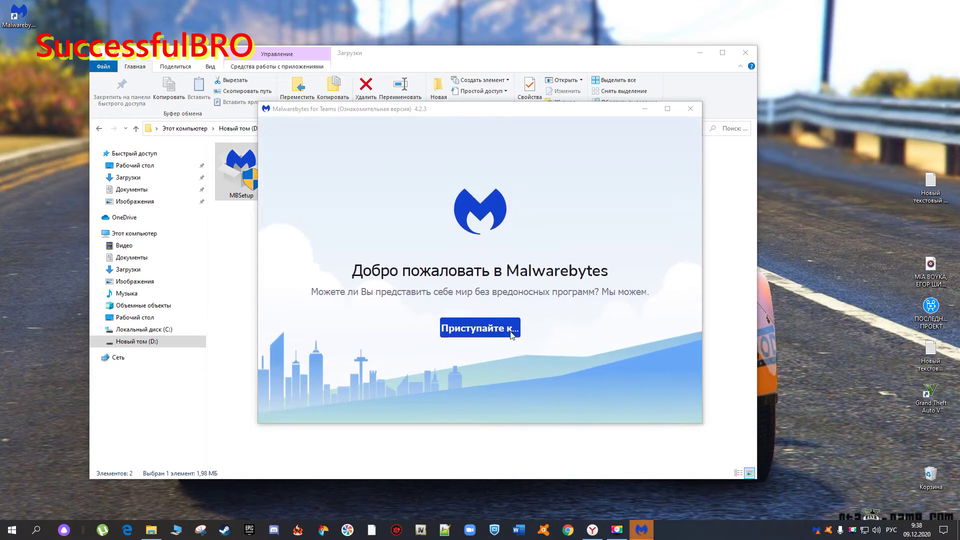
{"action": "left_click", "coordinate": [500, 334]}
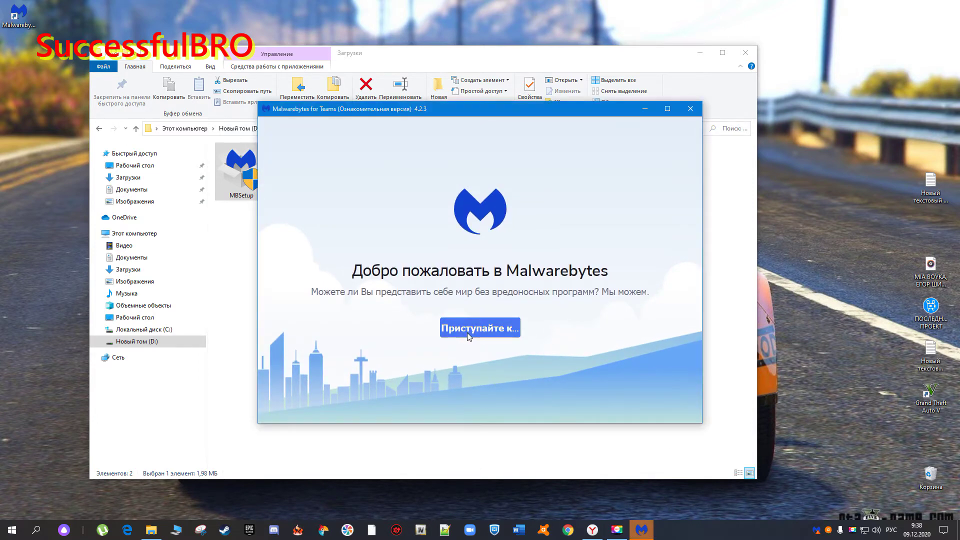
Check for Malwarebytes updates in its general settings, dismiss the result, and close the program.
{"action": "left_click", "coordinate": [657, 131]}
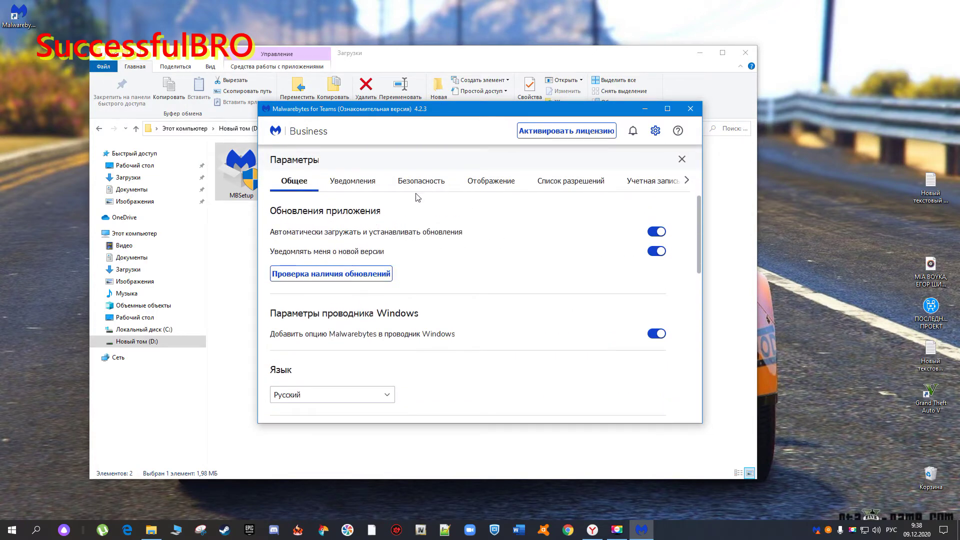
{"action": "left_click", "coordinate": [351, 277]}
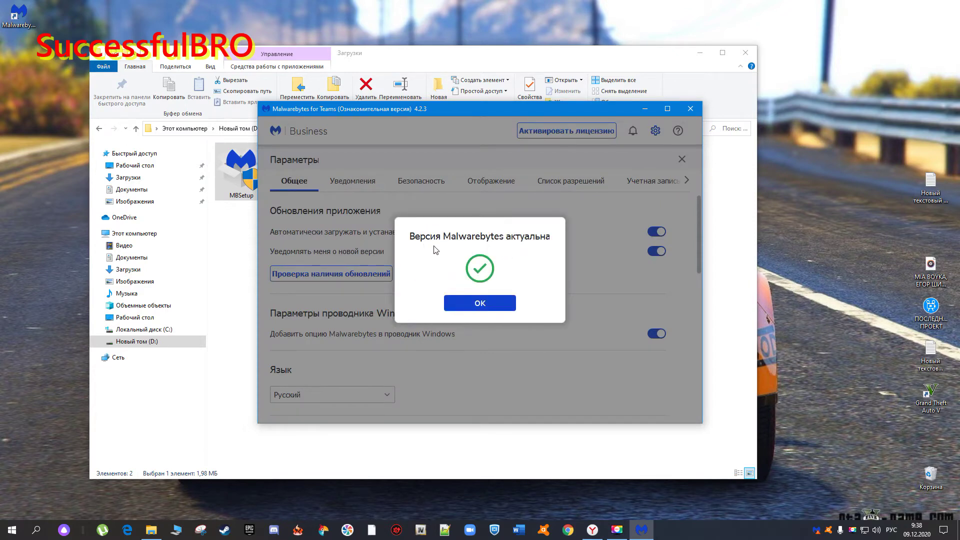
{"action": "left_click", "coordinate": [482, 307]}
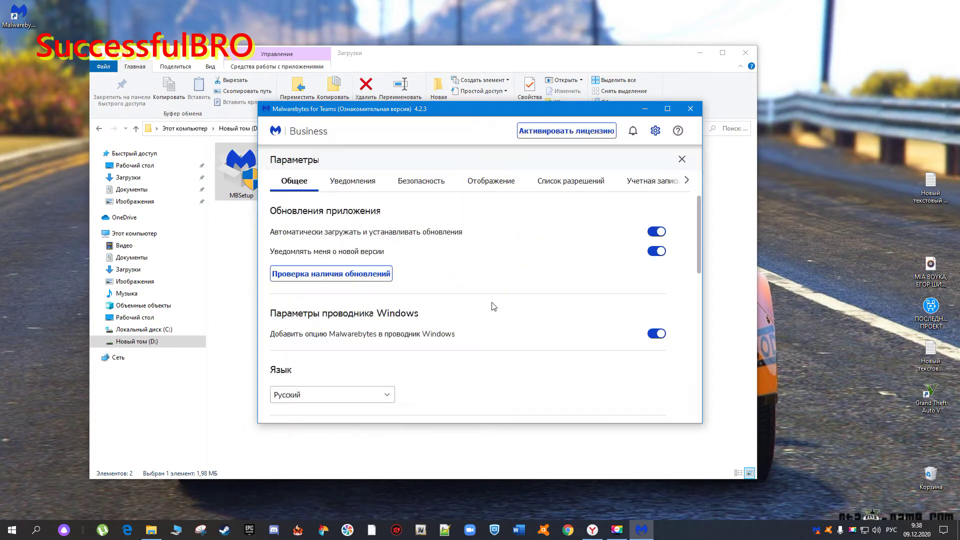
{"action": "left_click", "coordinate": [691, 109]}
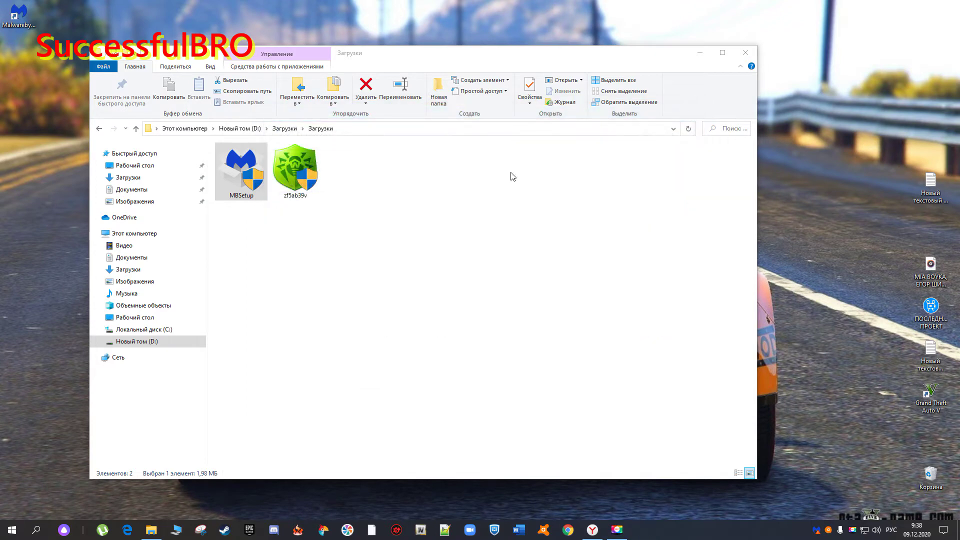
Launch the downloaded Dr.Web CureIt! file zf5ab39v, accept its terms, and continue to the scan selection.
{"action": "left_click", "coordinate": [298, 172]}
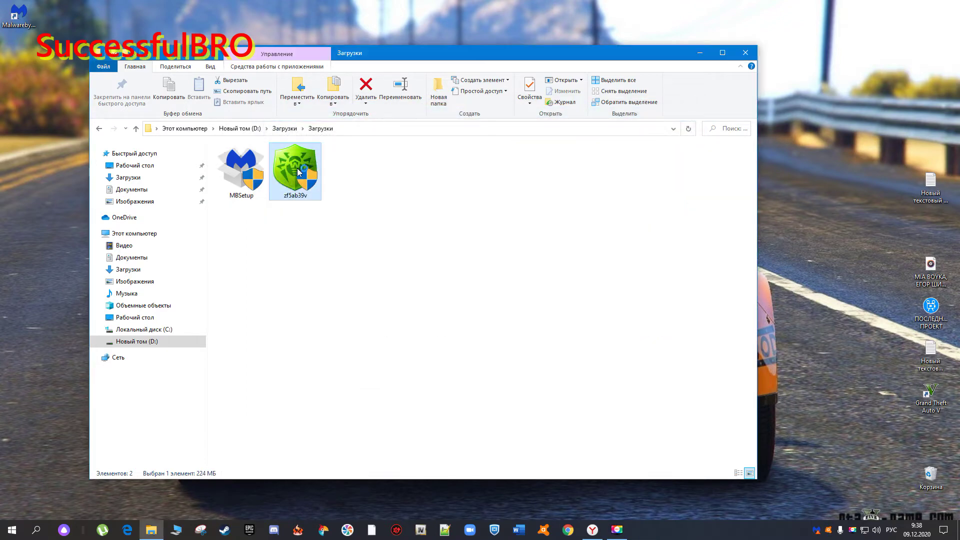
{"action": "double_click", "coordinate": [297, 168]}
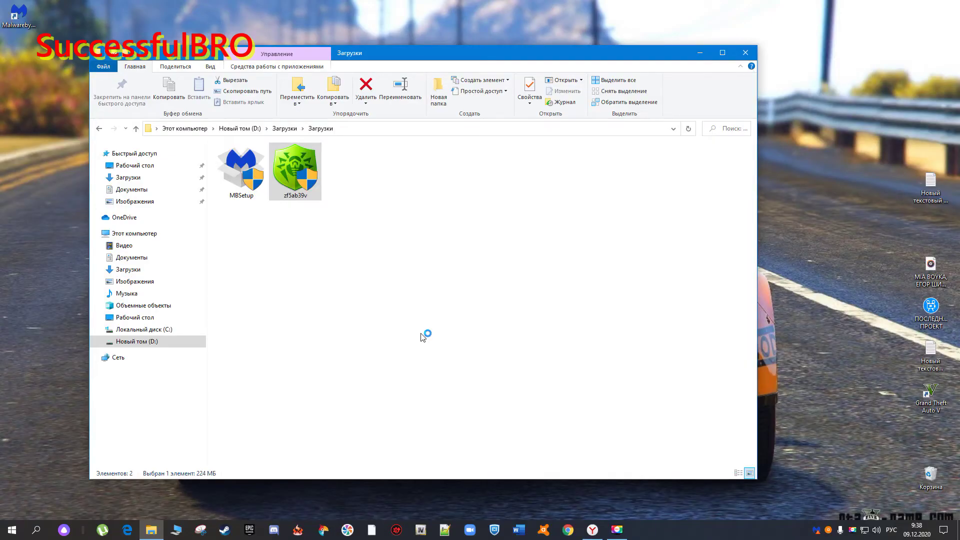
{"action": "left_click", "coordinate": [348, 316]}
{"action": "left_click", "coordinate": [546, 355]}
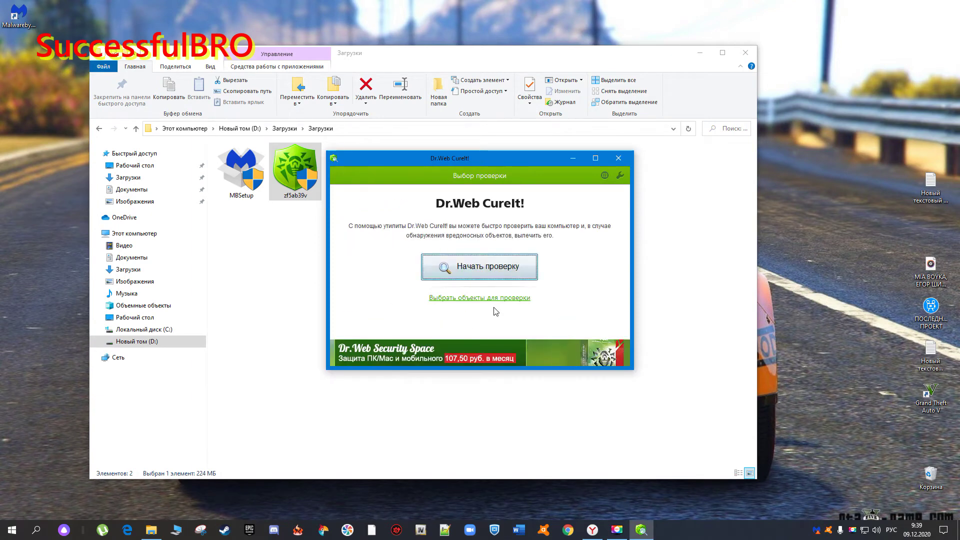
View the list of objects for a custom scan in Dr.Web CureIt!, and close the utility and the downloads folder.
{"action": "left_click", "coordinate": [476, 299]}
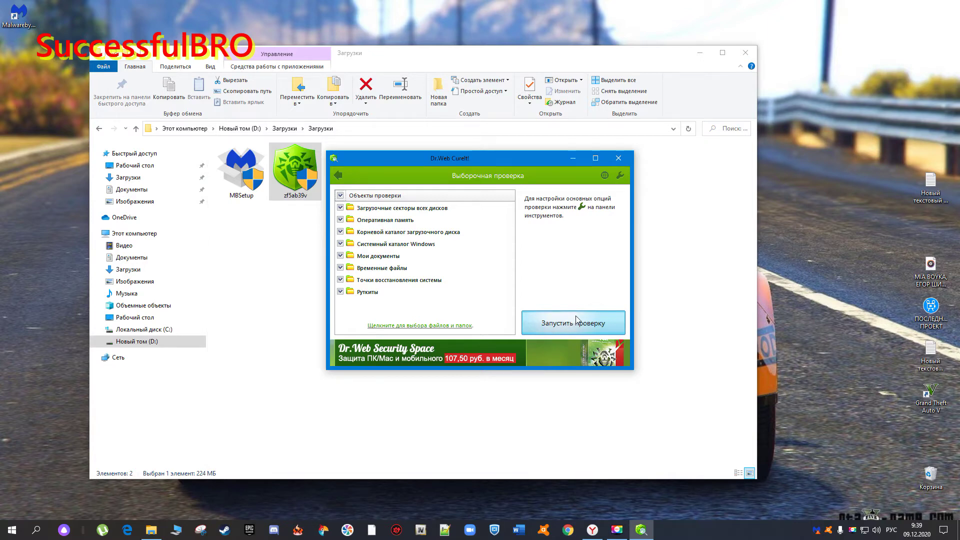
{"action": "left_click", "coordinate": [619, 158]}
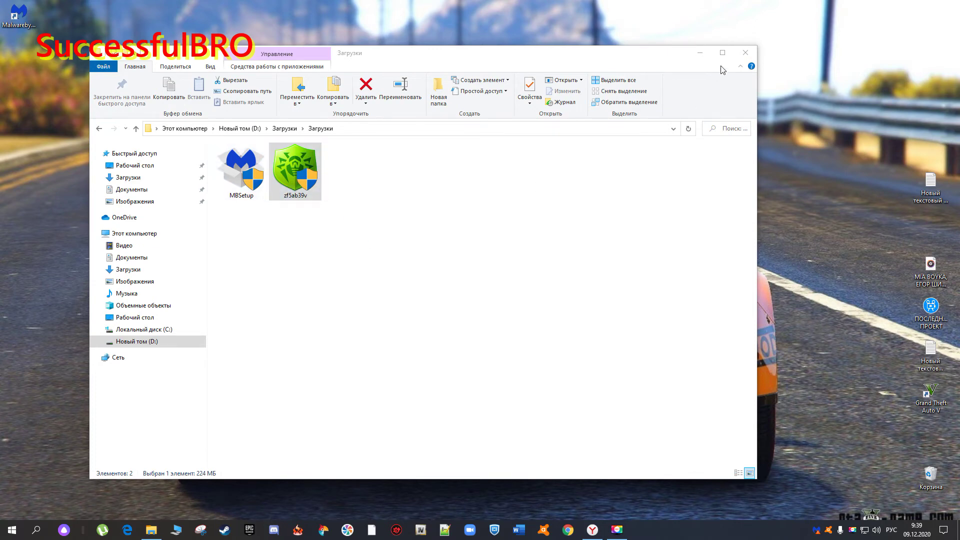
{"action": "left_click", "coordinate": [745, 53]}
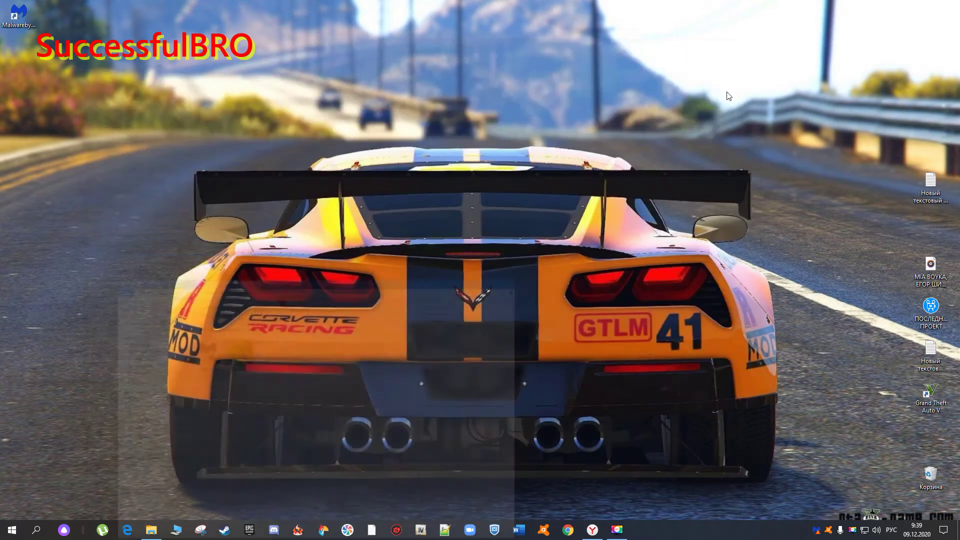
Open the upper text document on the desktop and copy the command msconfig from it.
{"action": "double_click", "coordinate": [931, 186]}
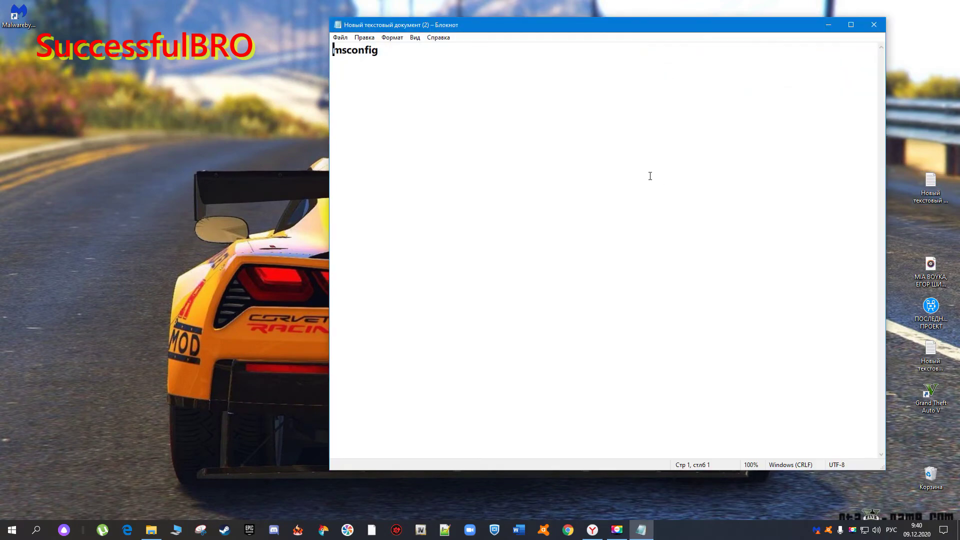
{"action": "left_click_drag", "start_coordinate": [379, 51], "coordinate": [333, 51]}
{"action": "right_click", "coordinate": [350, 49]}
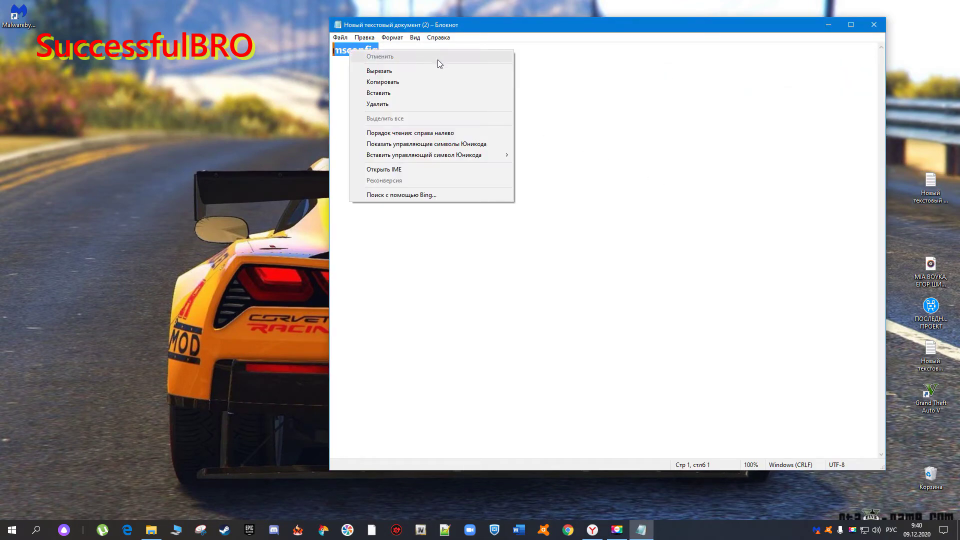
{"action": "left_click", "coordinate": [405, 81]}
Search Windows for the copied msconfig, run System Configuration as administrator, and minimize the Notepad window.
{"action": "left_click", "coordinate": [40, 531]}
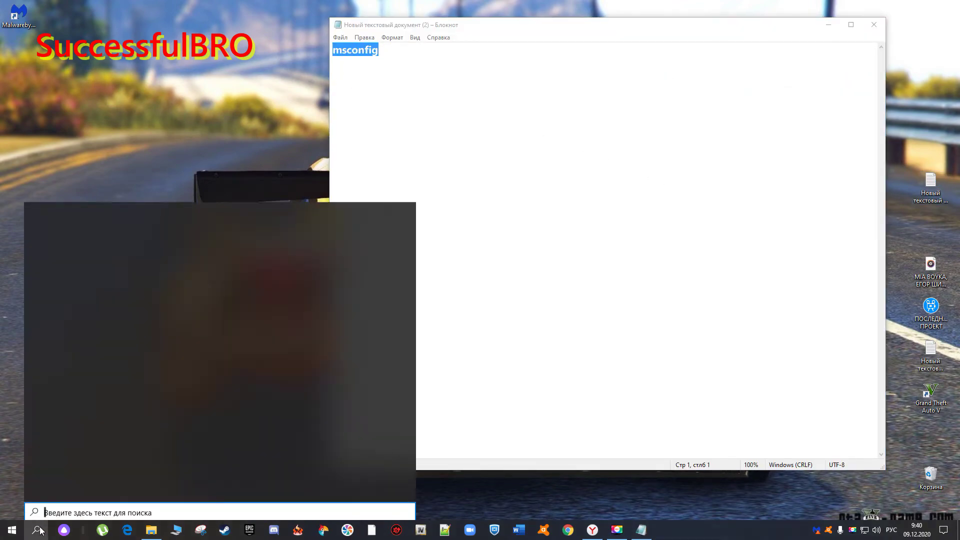
{"action": "right_click", "coordinate": [56, 511]}
{"action": "left_click", "coordinate": [63, 498]}
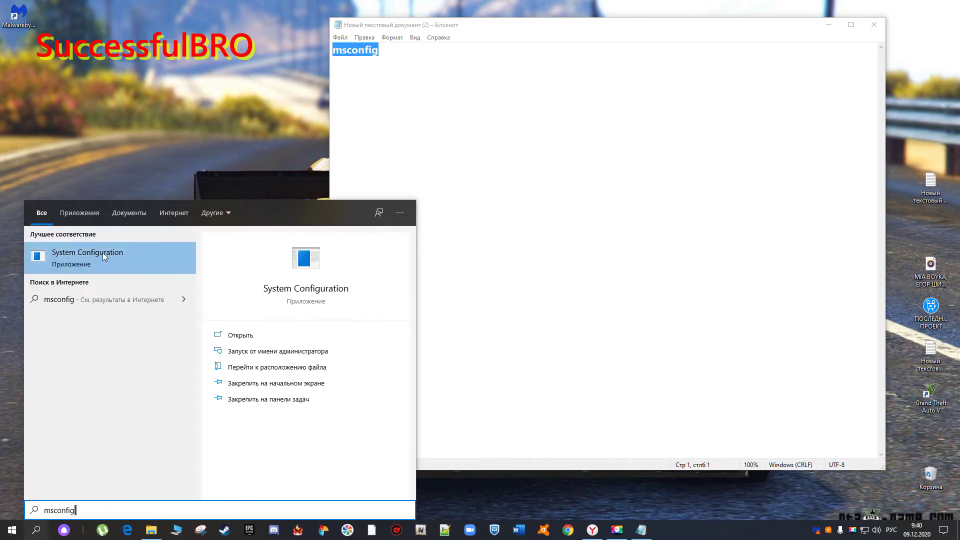
{"action": "left_click", "coordinate": [107, 254]}
{"action": "right_click", "coordinate": [106, 254]}
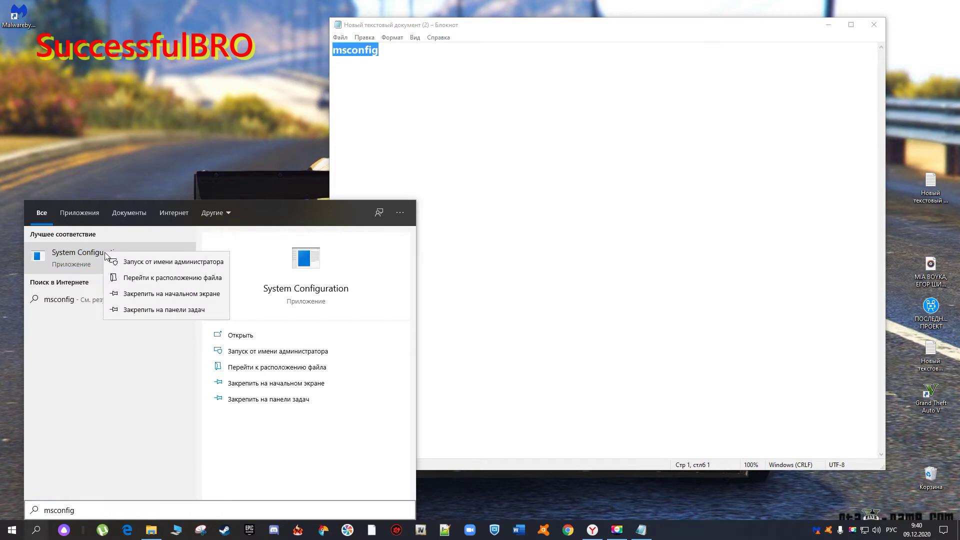
{"action": "left_click", "coordinate": [174, 264]}
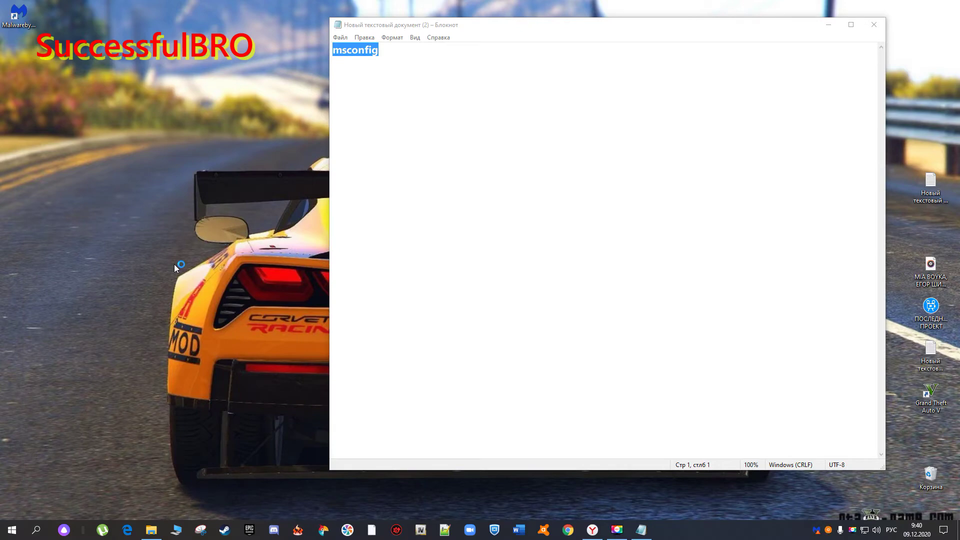
{"action": "left_click", "coordinate": [828, 25]}
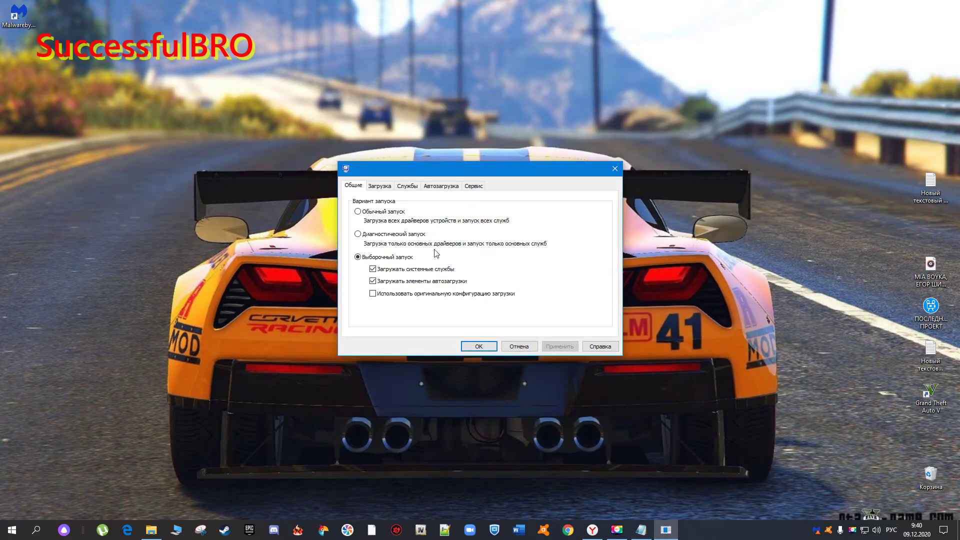
Enable safe mode (Безопасный режим) with the Минимальная option in the boot settings, and apply and confirm the change.
{"action": "left_click", "coordinate": [379, 187]}
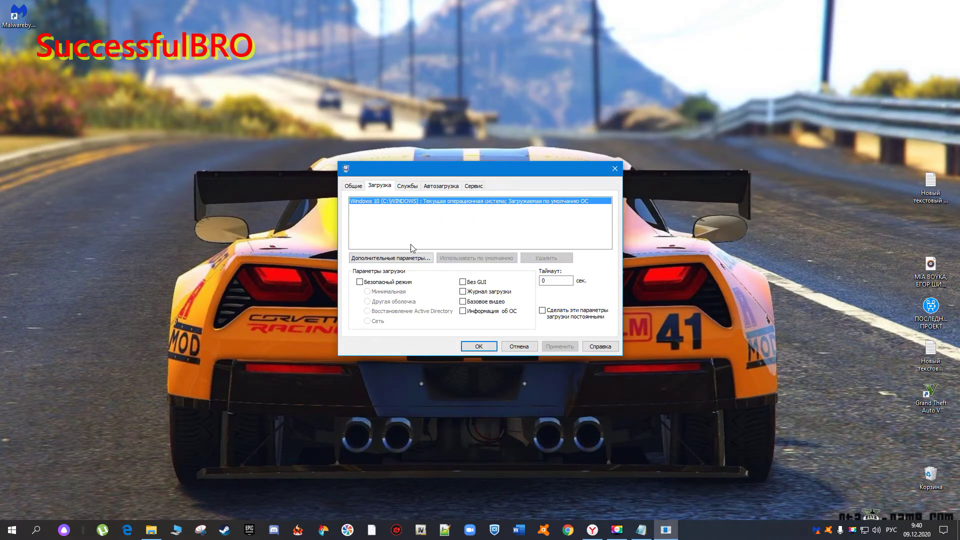
{"action": "left_click", "coordinate": [359, 282]}
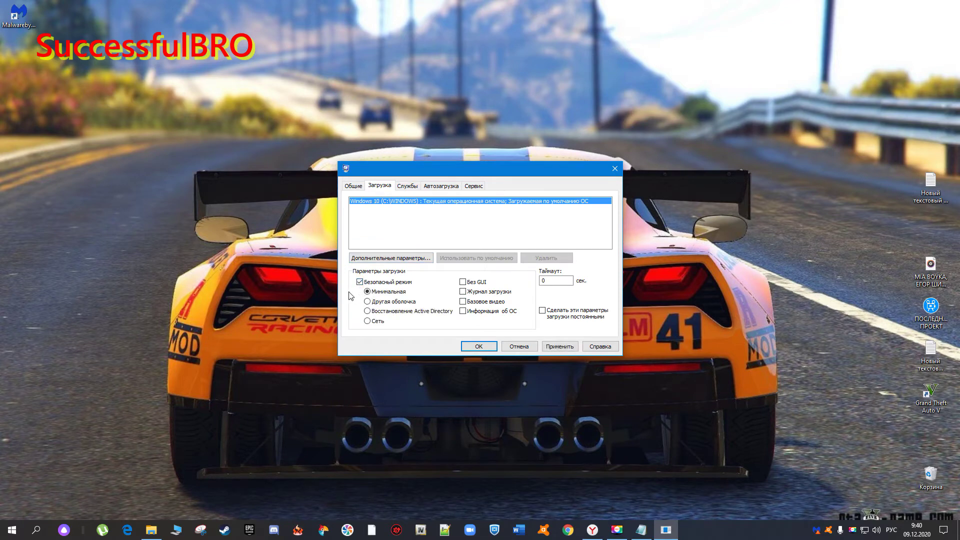
{"action": "left_click", "coordinate": [561, 346]}
{"action": "left_click", "coordinate": [478, 346]}
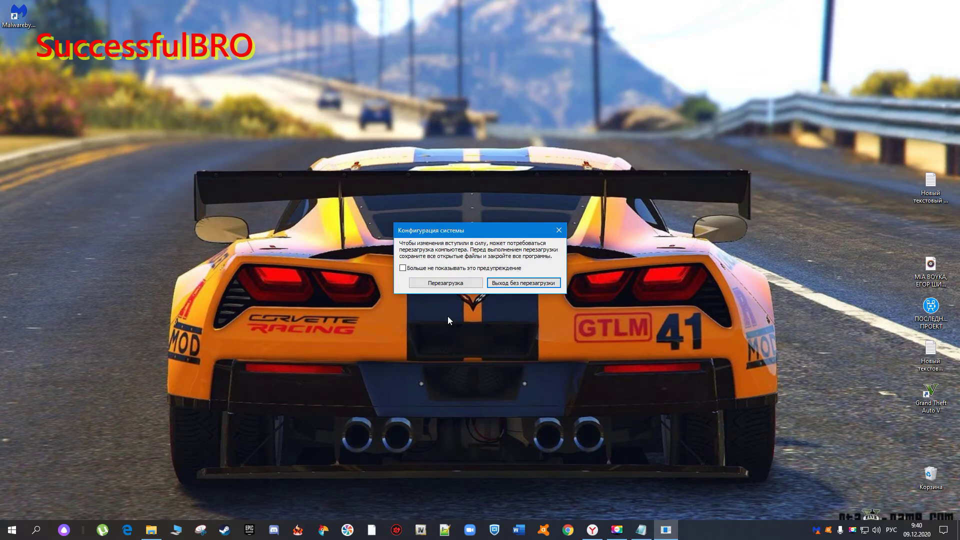
Restart the computer into safe mode and open Malwarebytes from its desktop shortcut.
{"action": "left_click", "coordinate": [438, 284]}
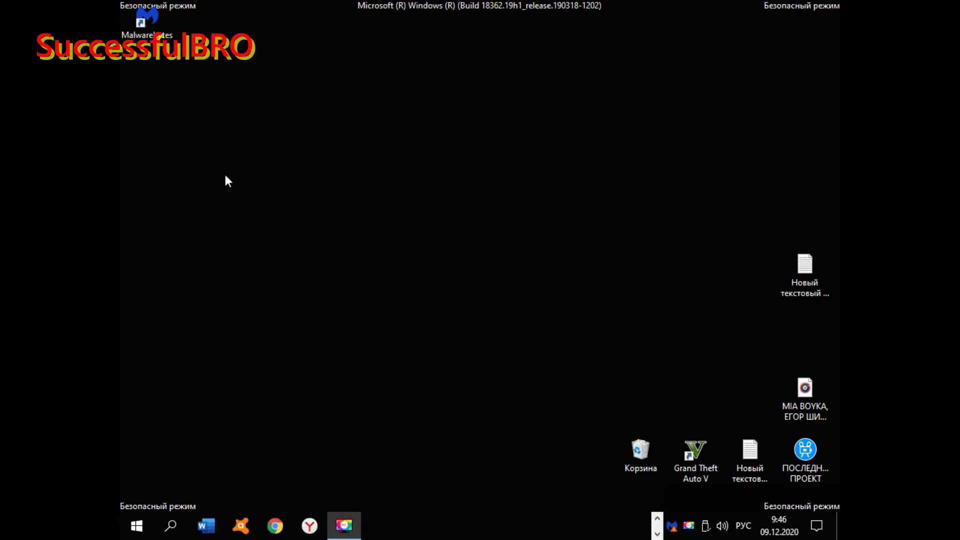
{"action": "left_click_drag", "start_coordinate": [146, 23], "coordinate": [360, 193]}
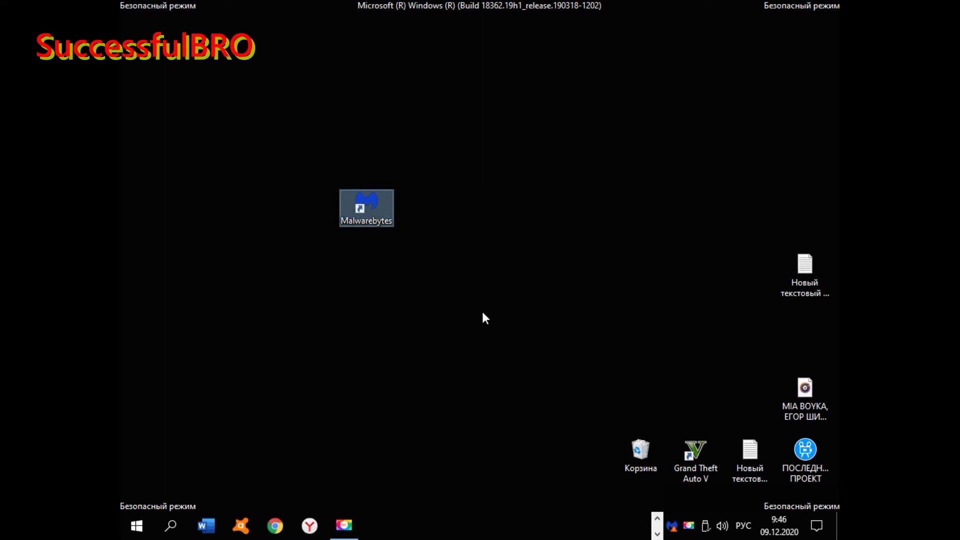
{"action": "key", "text": "Return"}
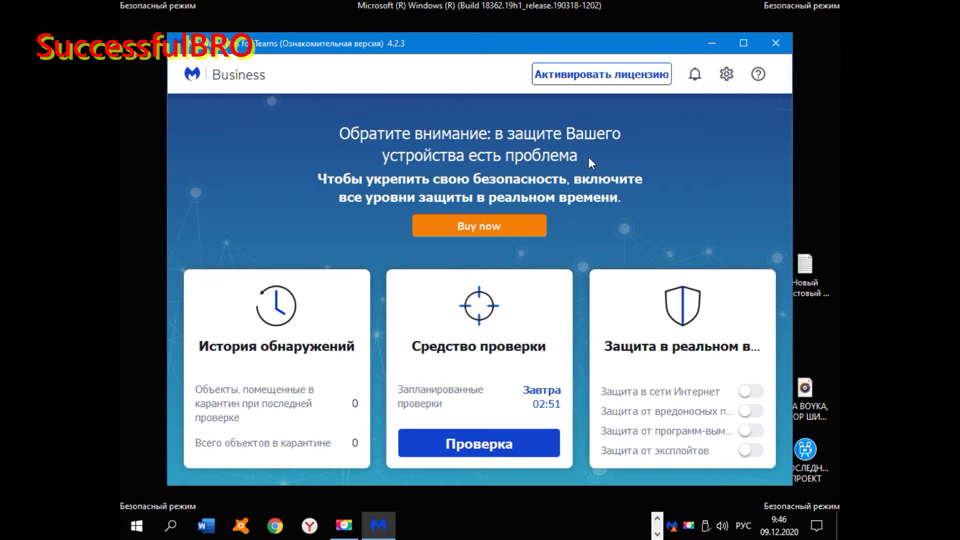
Run a full Malwarebytes scan (Проверка) and look through the list of detected objects, widening the Тип column.
{"action": "left_click", "coordinate": [498, 447]}
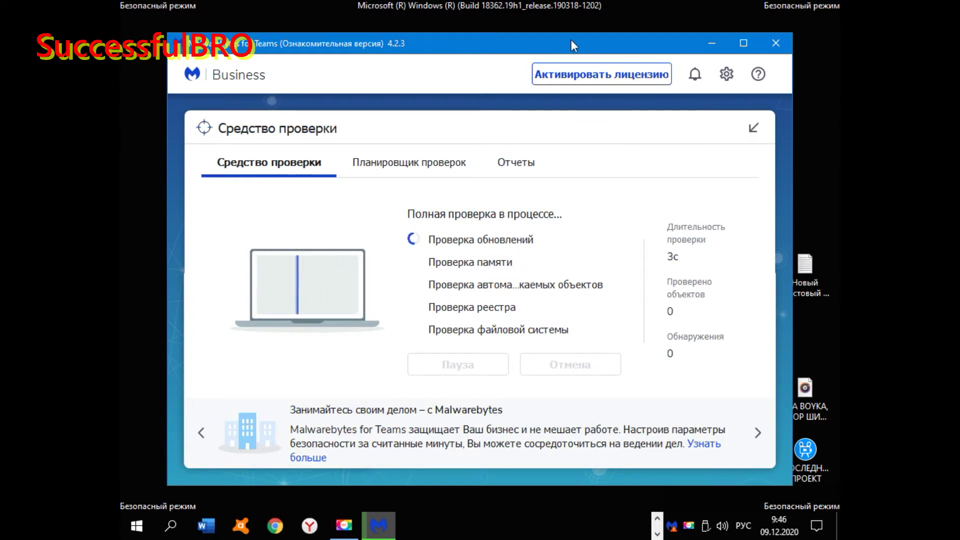
{"action": "left_click_drag", "start_coordinate": [571, 40], "coordinate": [567, 17]}
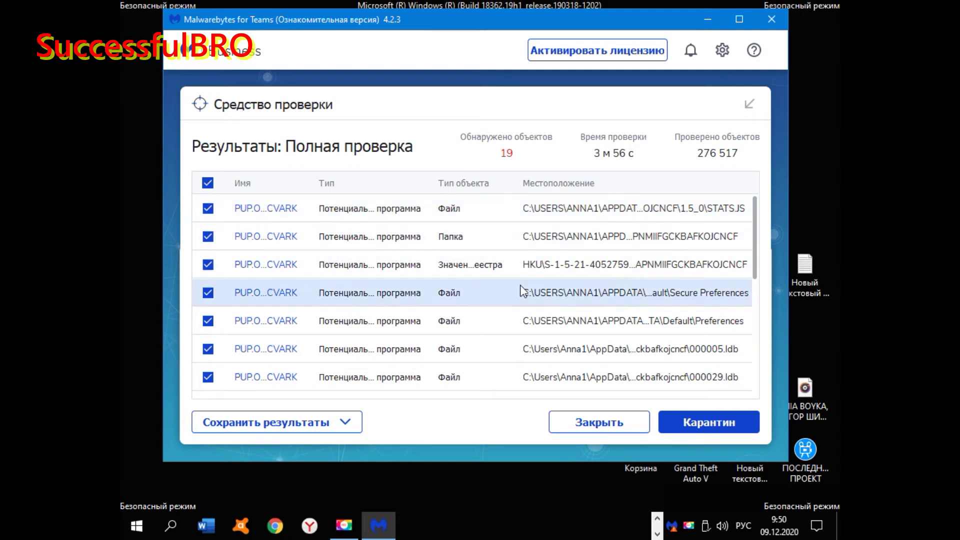
{"action": "scroll", "coordinate": [546, 235], "scroll_direction": "down", "scroll_amount": 2}
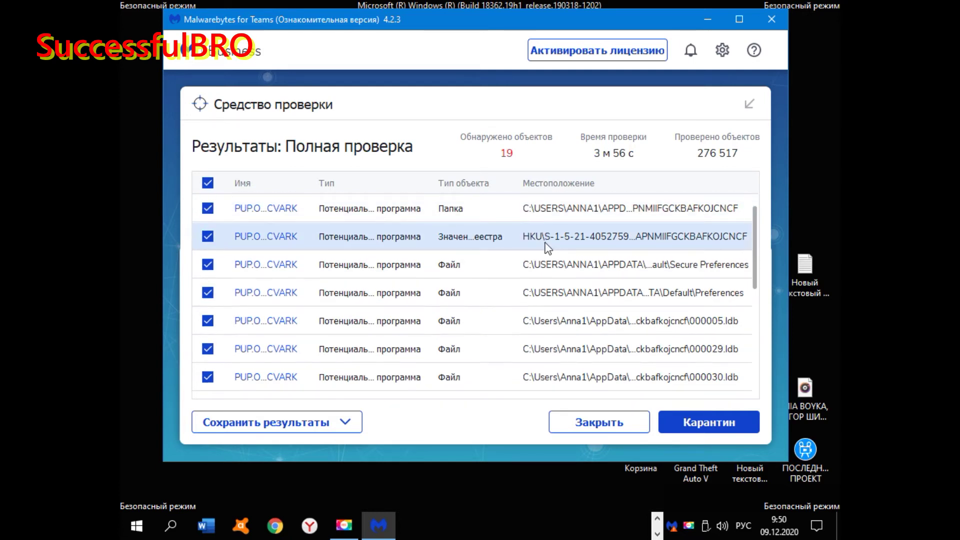
{"action": "scroll", "coordinate": [541, 248], "scroll_direction": "down", "scroll_amount": 5}
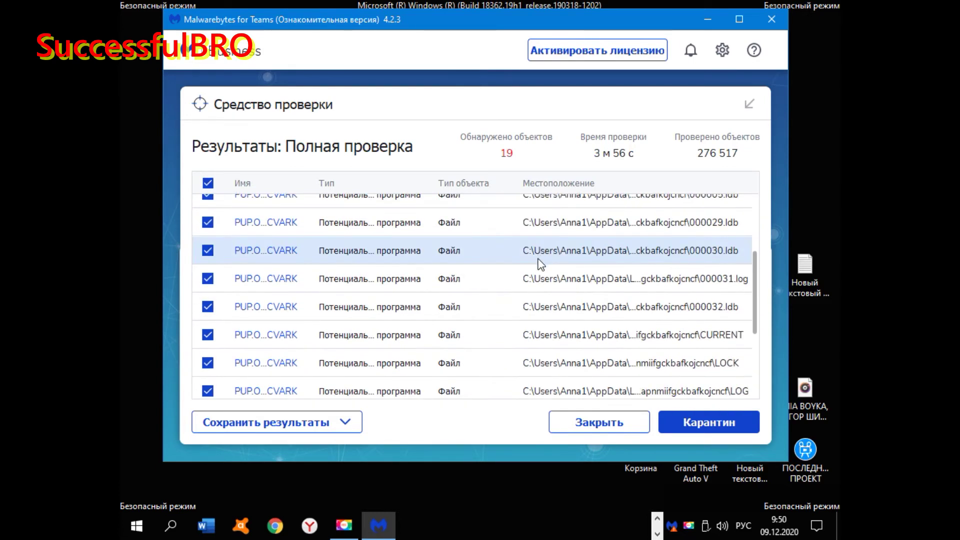
{"action": "scroll", "coordinate": [538, 266], "scroll_direction": "down", "scroll_amount": 4}
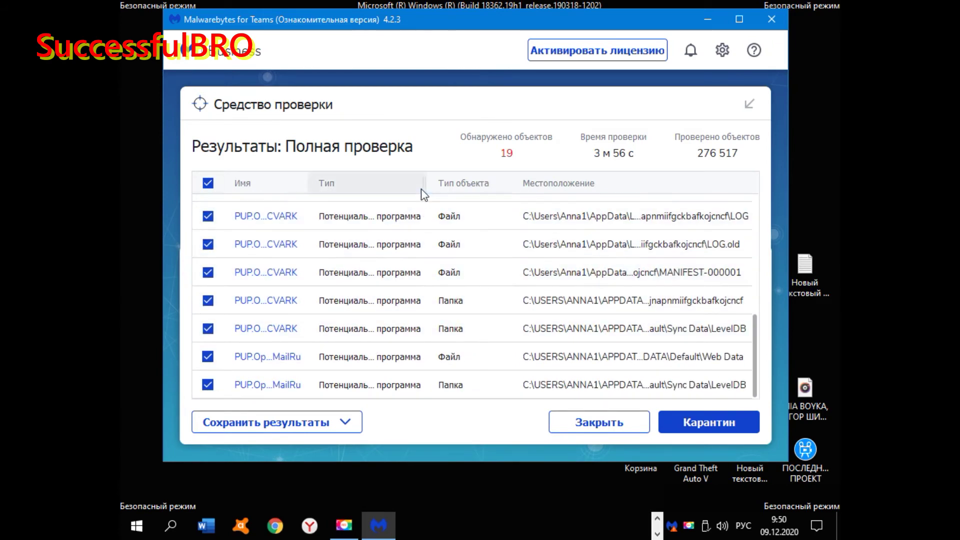
{"action": "scroll", "coordinate": [426, 245], "scroll_direction": "up", "scroll_amount": 3}
{"action": "left_click_drag", "start_coordinate": [430, 183], "coordinate": [518, 183]}
{"action": "scroll", "coordinate": [382, 242], "scroll_direction": "up", "scroll_amount": 5}
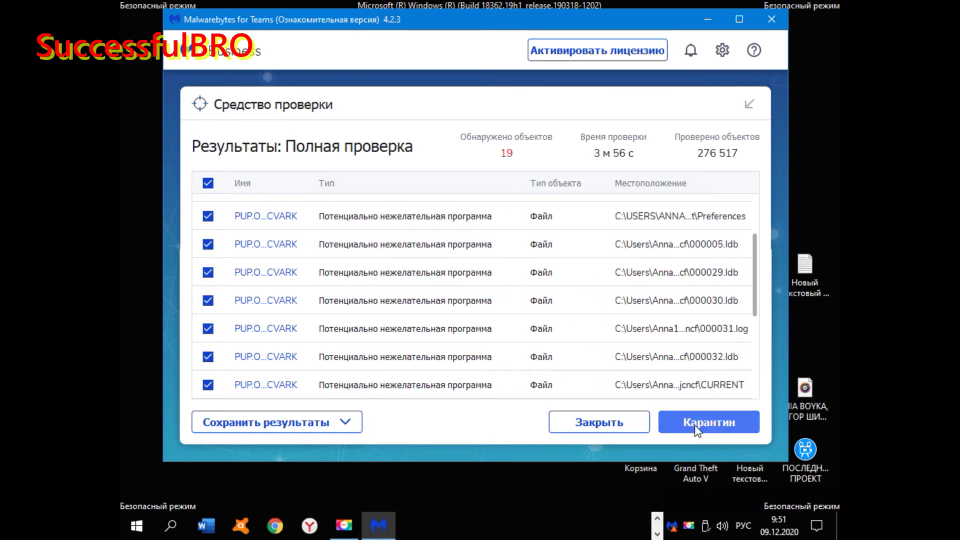
Quarantine all the objects detected by the scan, and dismiss the scan summary and close Malwarebytes.
{"action": "left_click", "coordinate": [698, 430]}
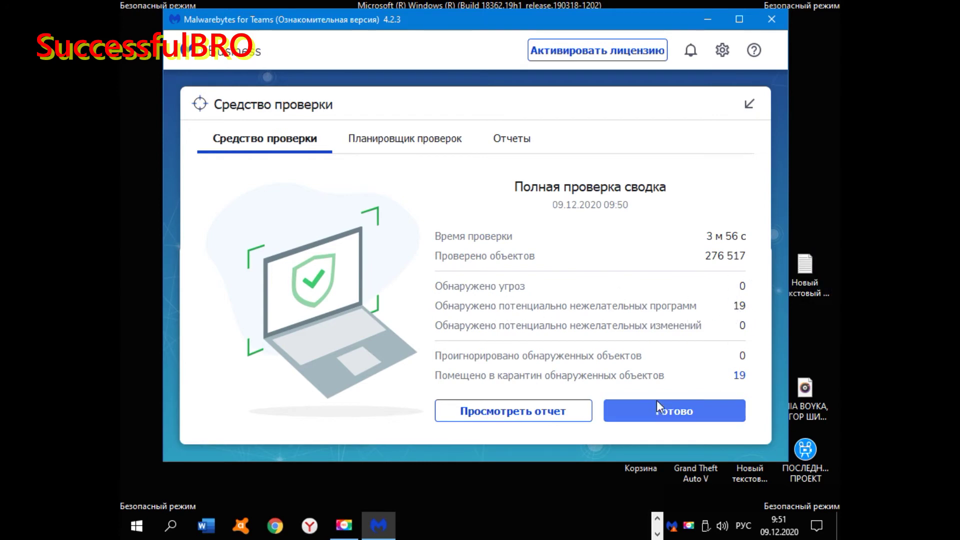
{"action": "left_click", "coordinate": [688, 412]}
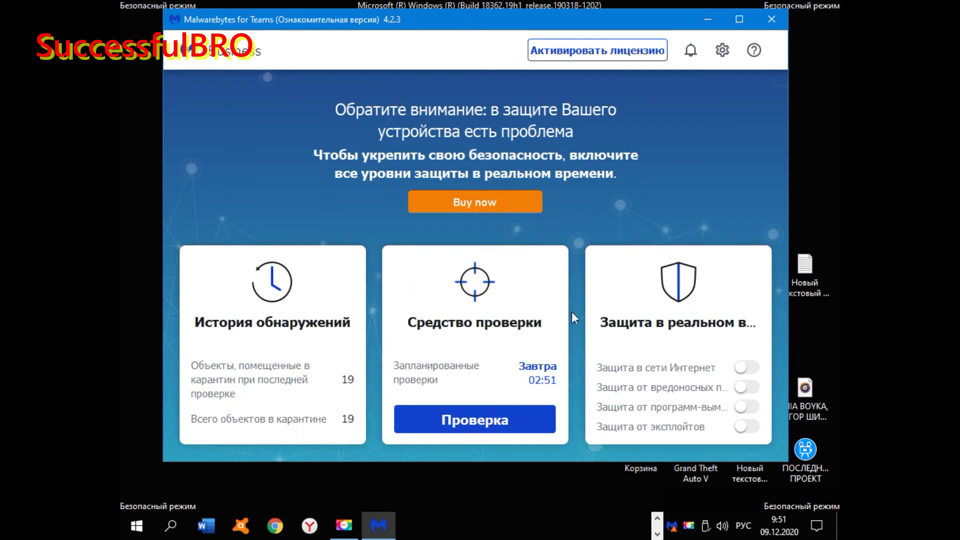
{"action": "left_click", "coordinate": [772, 20]}
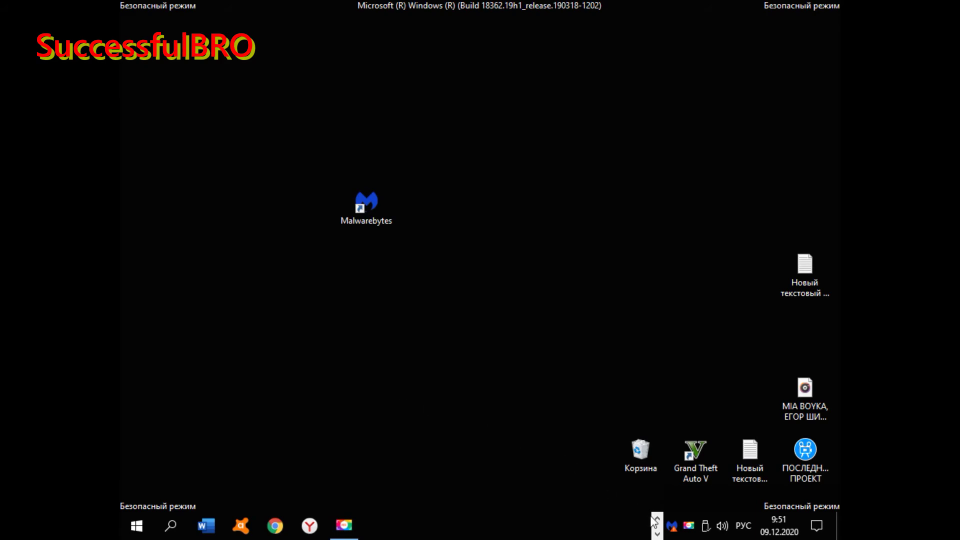
Run zf5ab39v from the downloads folder as administrator and agree to the software improvement program in Dr.Web CureIt!
{"action": "left_click", "coordinate": [257, 525]}
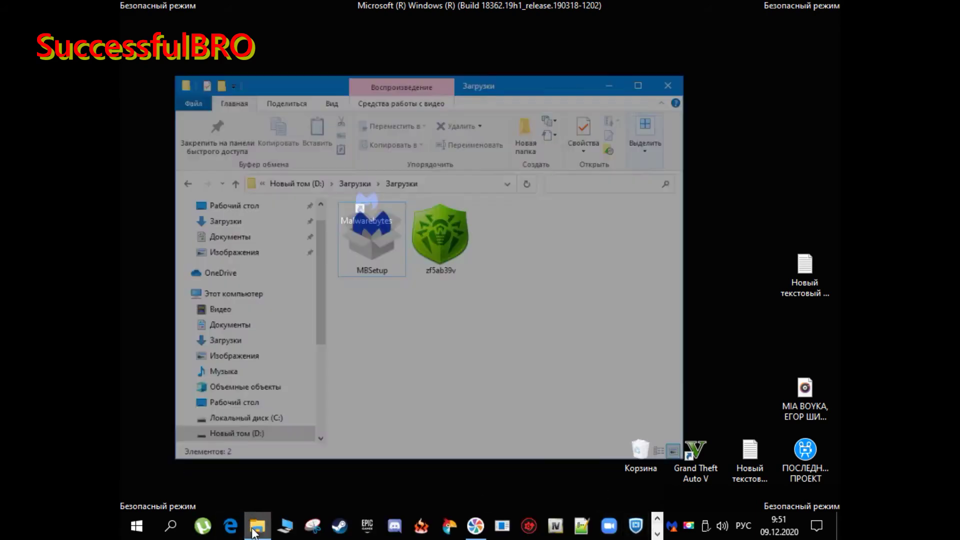
{"action": "left_click", "coordinate": [455, 230]}
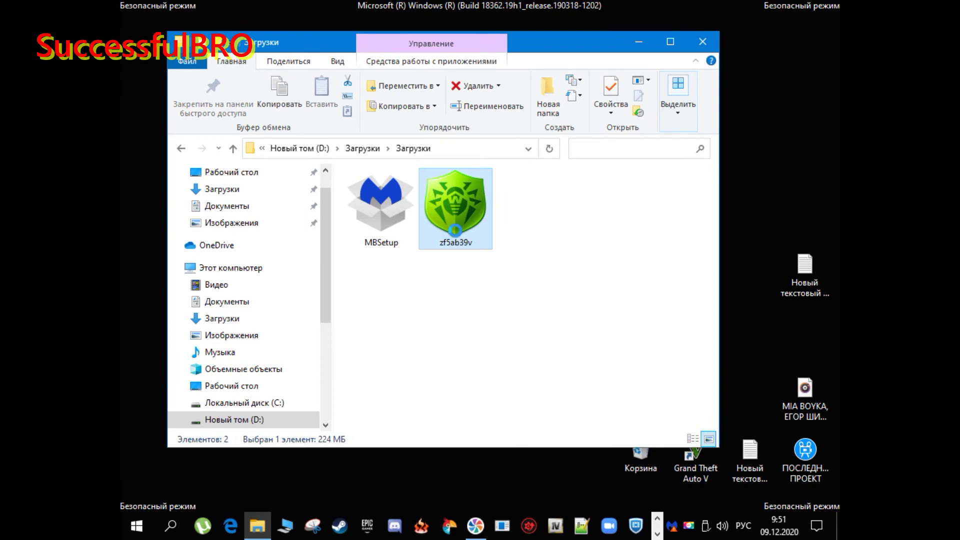
{"action": "right_click", "coordinate": [456, 231]}
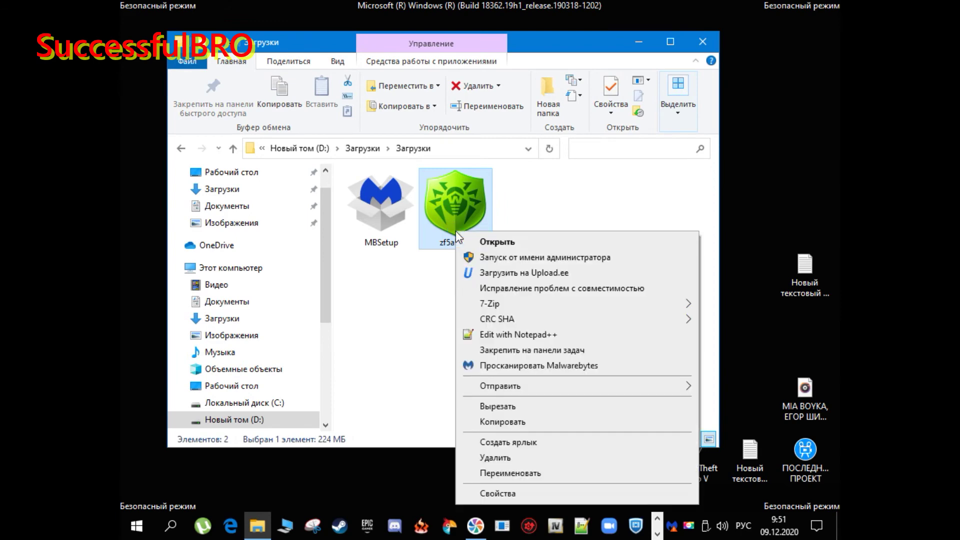
{"action": "left_click", "coordinate": [536, 258]}
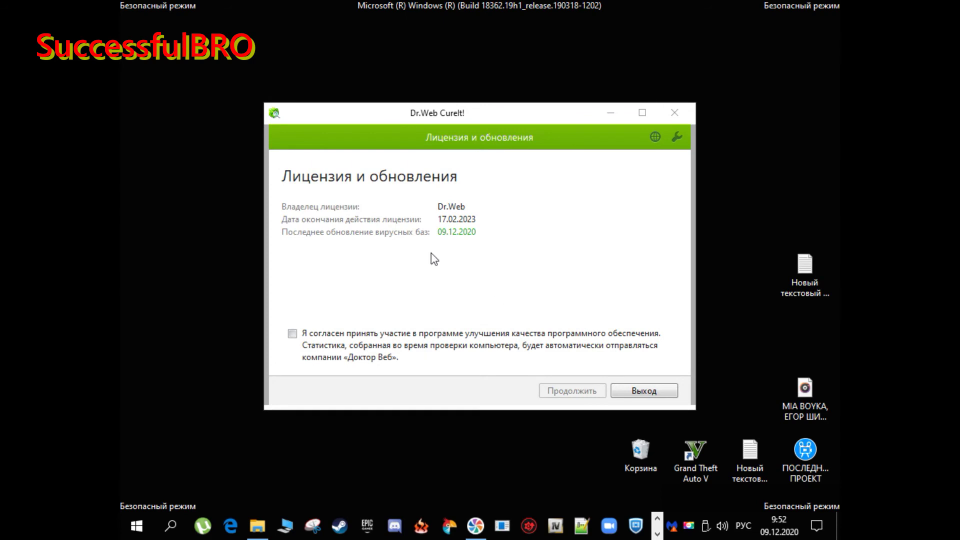
{"action": "left_click", "coordinate": [292, 333]}
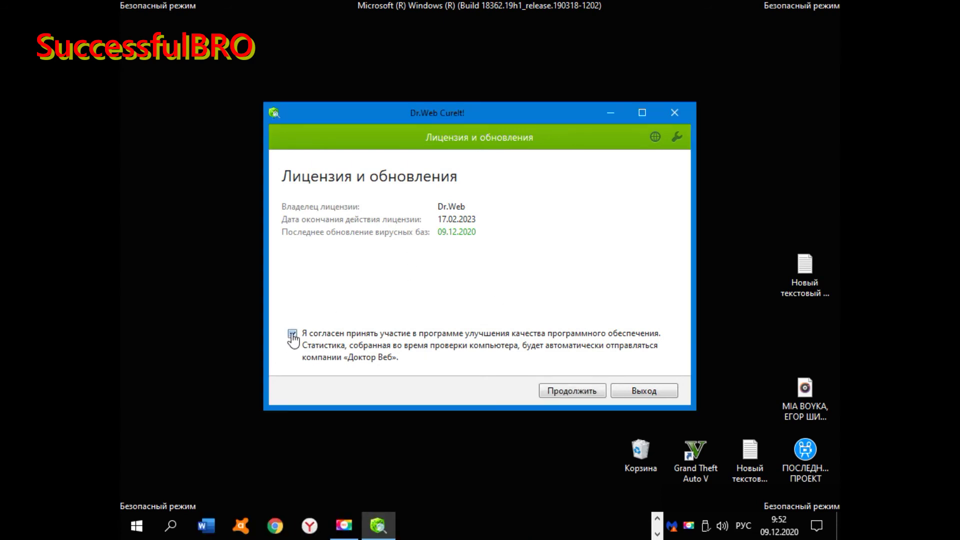
{"action": "left_click", "coordinate": [576, 392]}
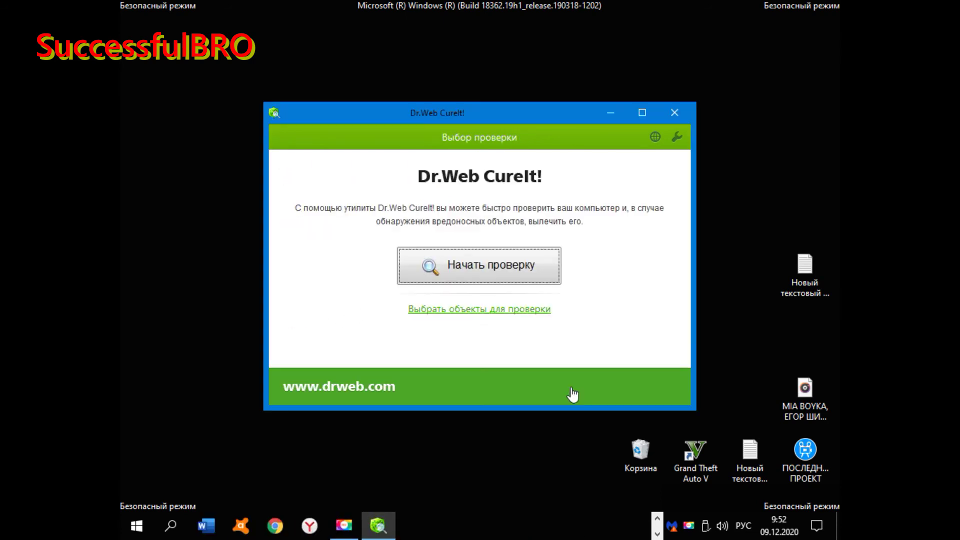
Run a custom scan in Dr.Web CureIt! with all scan objects selected, and close the utility when it finishes.
{"action": "left_click", "coordinate": [480, 309]}
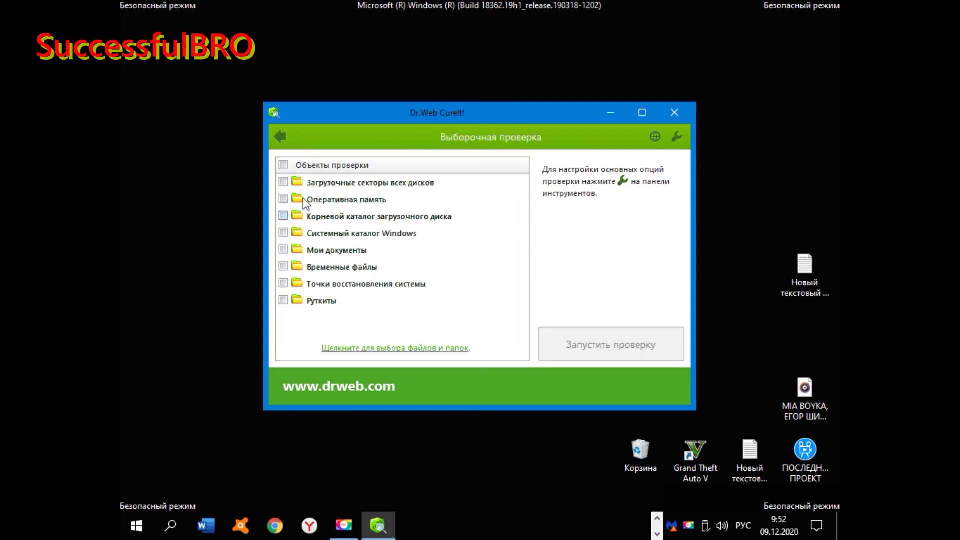
{"action": "left_click", "coordinate": [283, 165]}
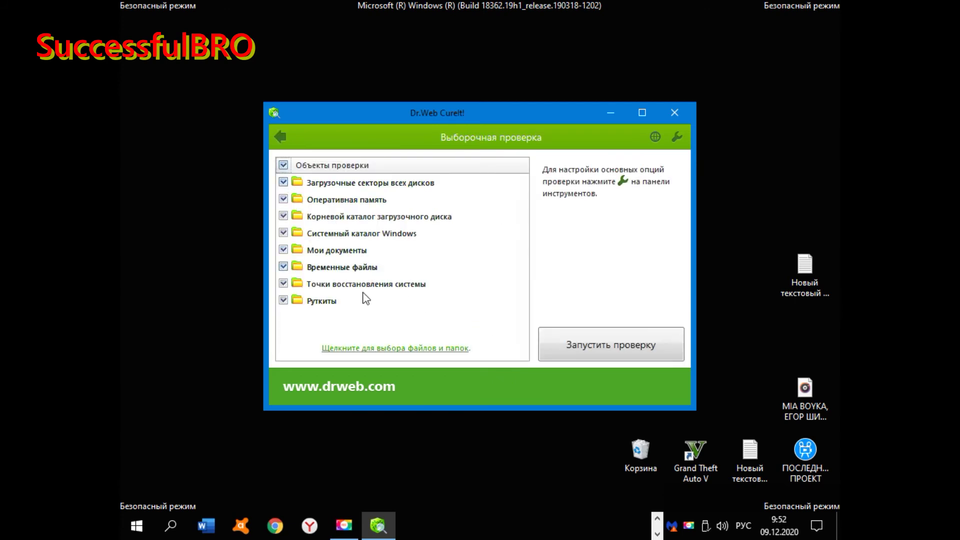
{"action": "left_click", "coordinate": [592, 345]}
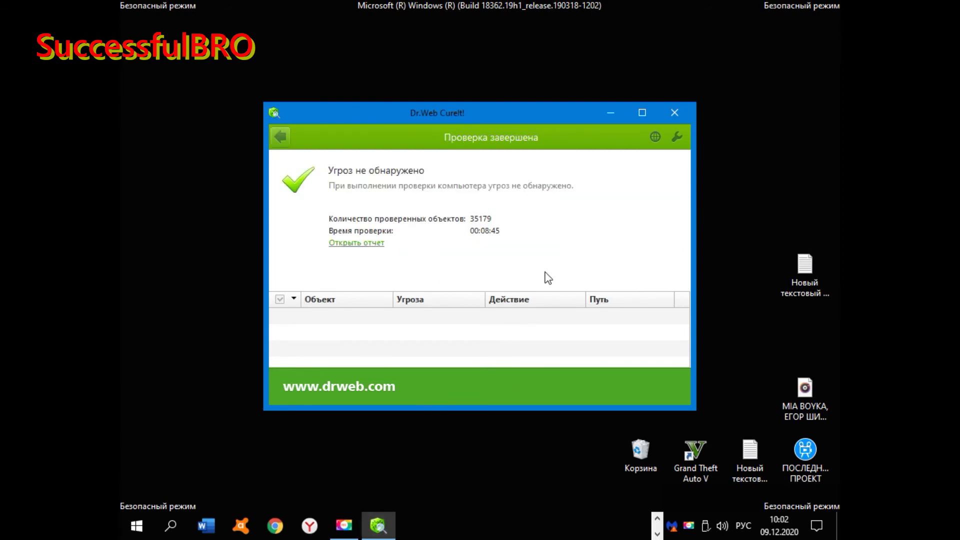
{"action": "left_click", "coordinate": [675, 113]}
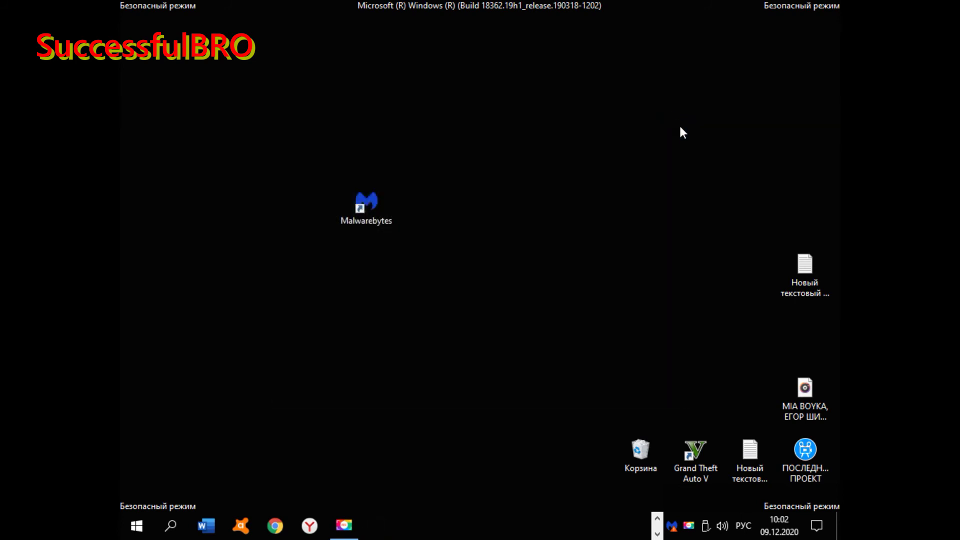
Open the upper text document on the desktop, copy the command msconfig from it, and close the document.
{"action": "double_click", "coordinate": [820, 273]}
{"action": "key", "text": "shift+Left"}
{"action": "key", "text": "shift+Left"}
{"action": "key", "text": "shift+Left"}
{"action": "left_click_drag", "start_coordinate": [611, 80], "coordinate": [585, 78]}
{"action": "right_click", "coordinate": [598, 71]}
{"action": "left_click", "coordinate": [650, 113]}
{"action": "left_click_drag", "start_coordinate": [809, 43], "coordinate": [725, 49]}
{"action": "left_click_drag", "start_coordinate": [821, 50], "coordinate": [632, 66]}
{"action": "left_click", "coordinate": [748, 73]}
Search Windows for the pasted msconfig and run System Configuration as administrator.
{"action": "left_click", "coordinate": [172, 525]}
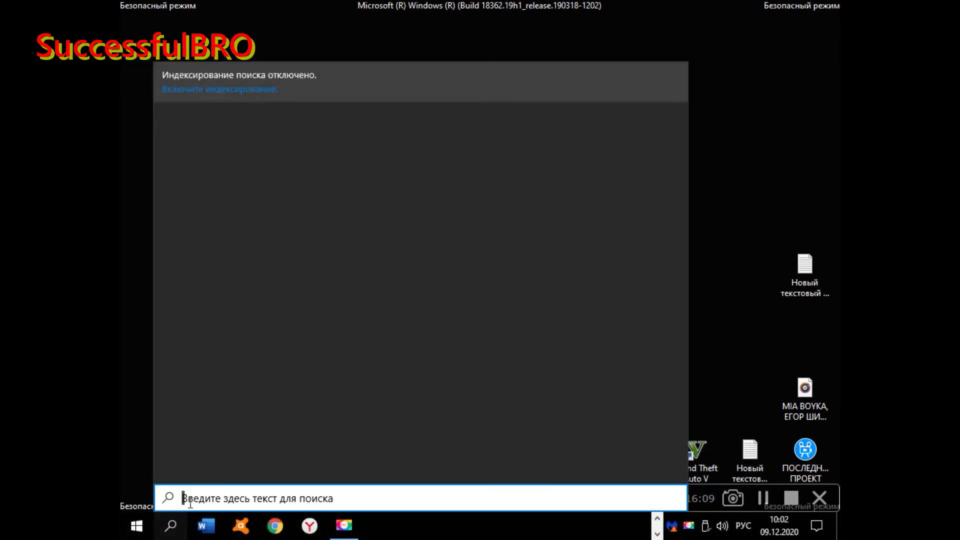
{"action": "right_click", "coordinate": [189, 504]}
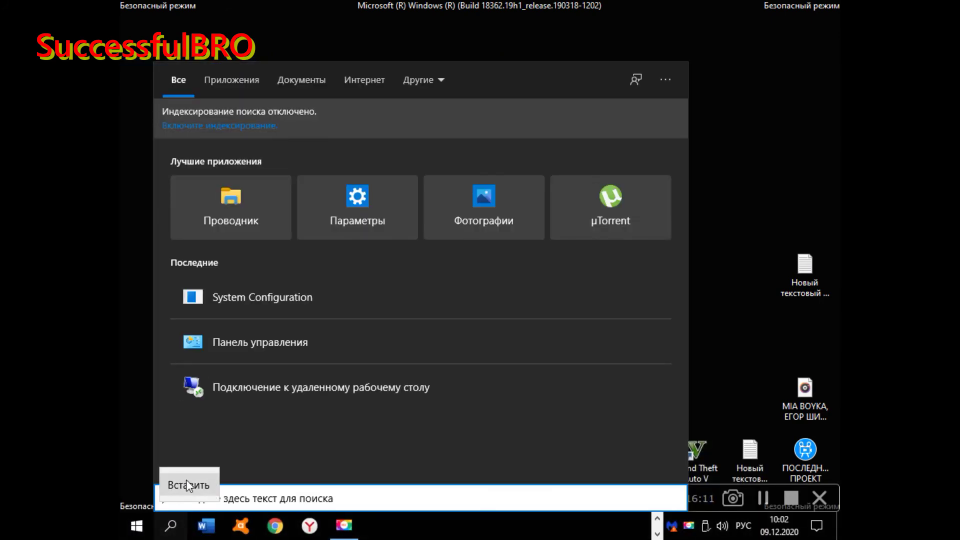
{"action": "left_click", "coordinate": [186, 480]}
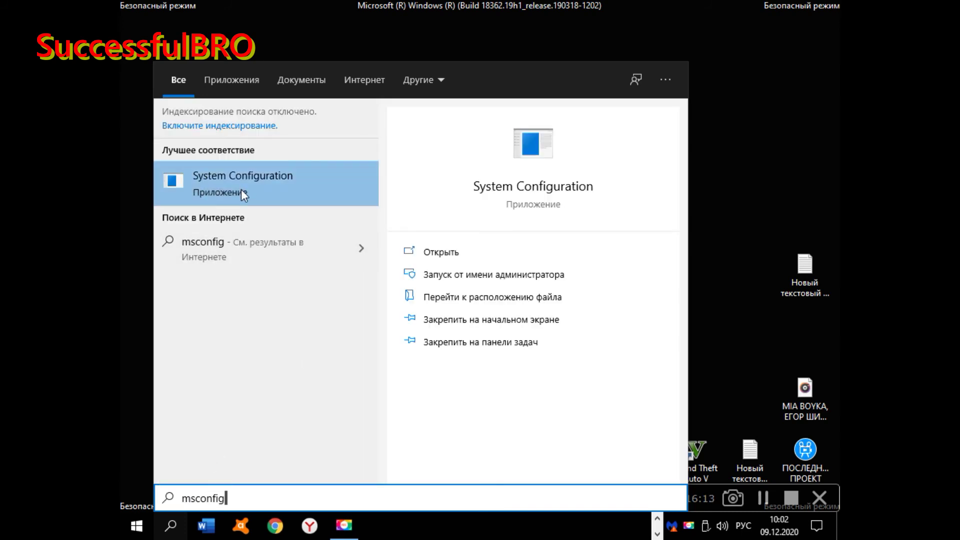
{"action": "right_click", "coordinate": [244, 188]}
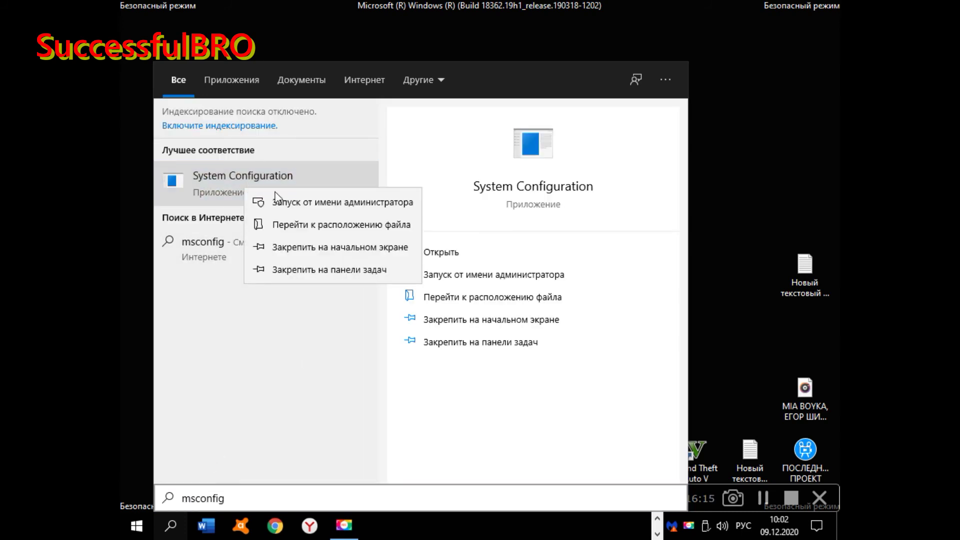
{"action": "left_click", "coordinate": [336, 202]}
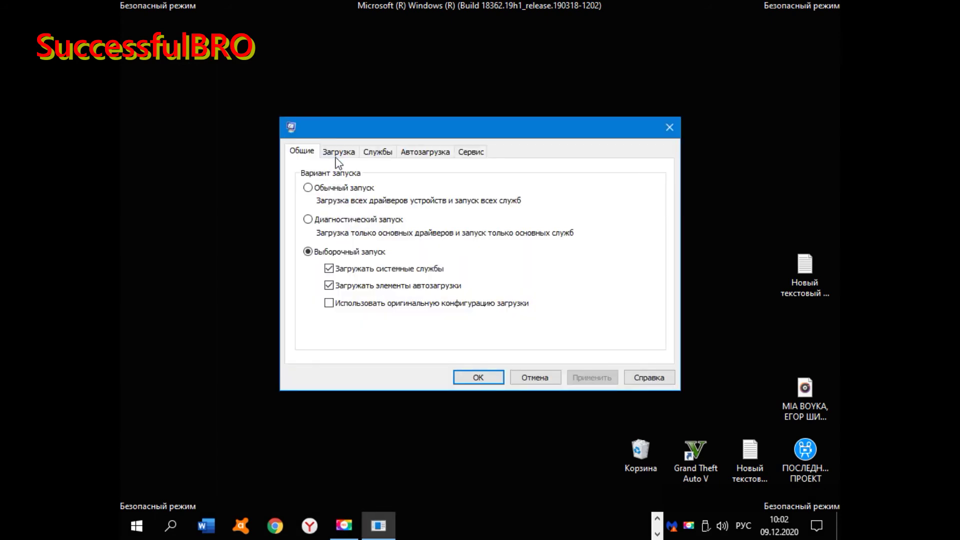
Disable safe mode (Безопасный режим) in the boot settings, apply the change, and restart the computer.
{"action": "left_click", "coordinate": [339, 154]}
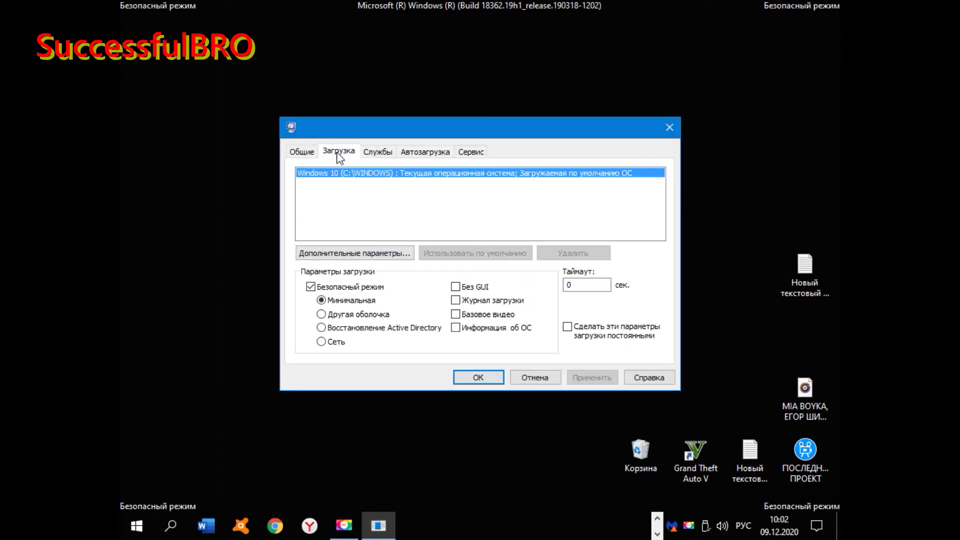
{"action": "left_click", "coordinate": [311, 287]}
{"action": "left_click", "coordinate": [596, 382]}
{"action": "left_click", "coordinate": [475, 378]}
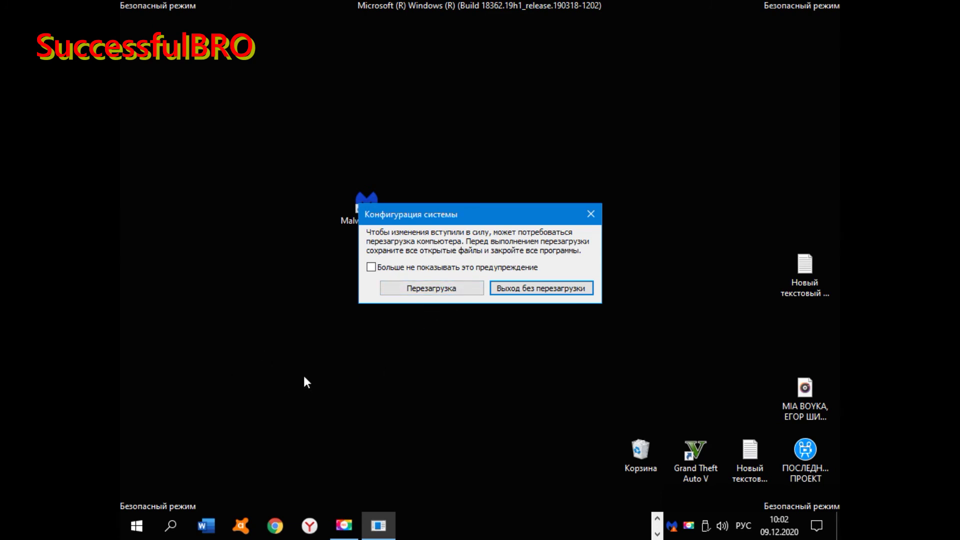
{"action": "left_click", "coordinate": [421, 291]}
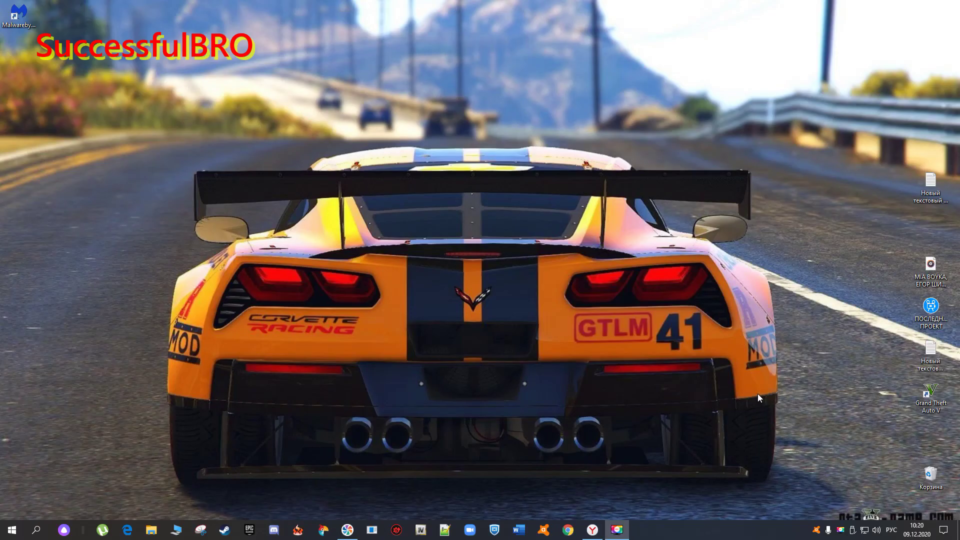